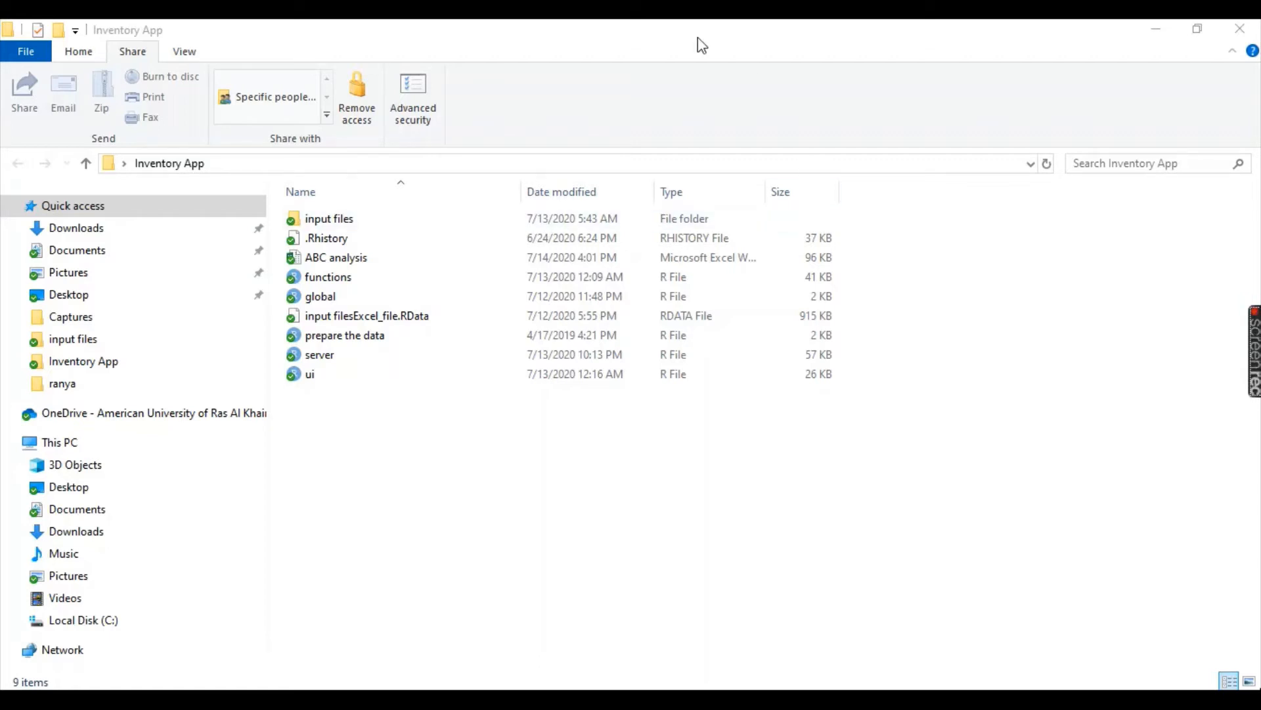
Open the Excel_file workbook from the input files folder and fit the widths of columns A to E to their contents
double_click(338, 222)
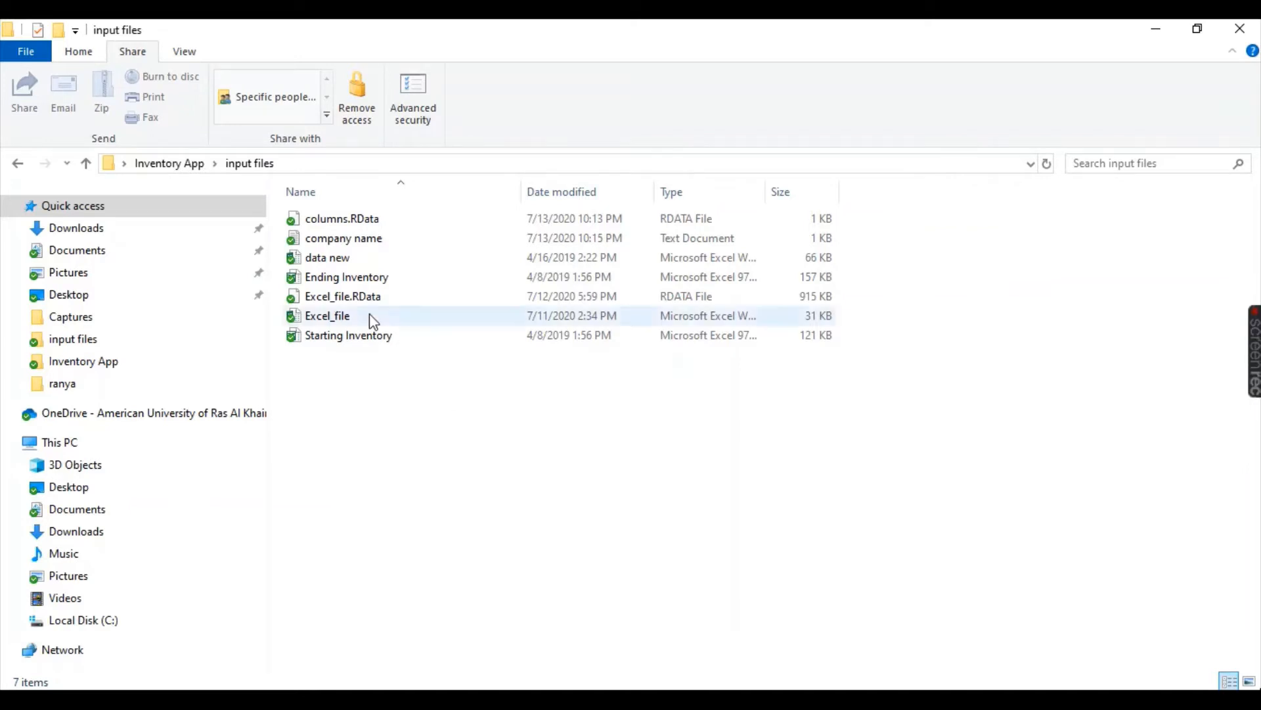
double_click(329, 317)
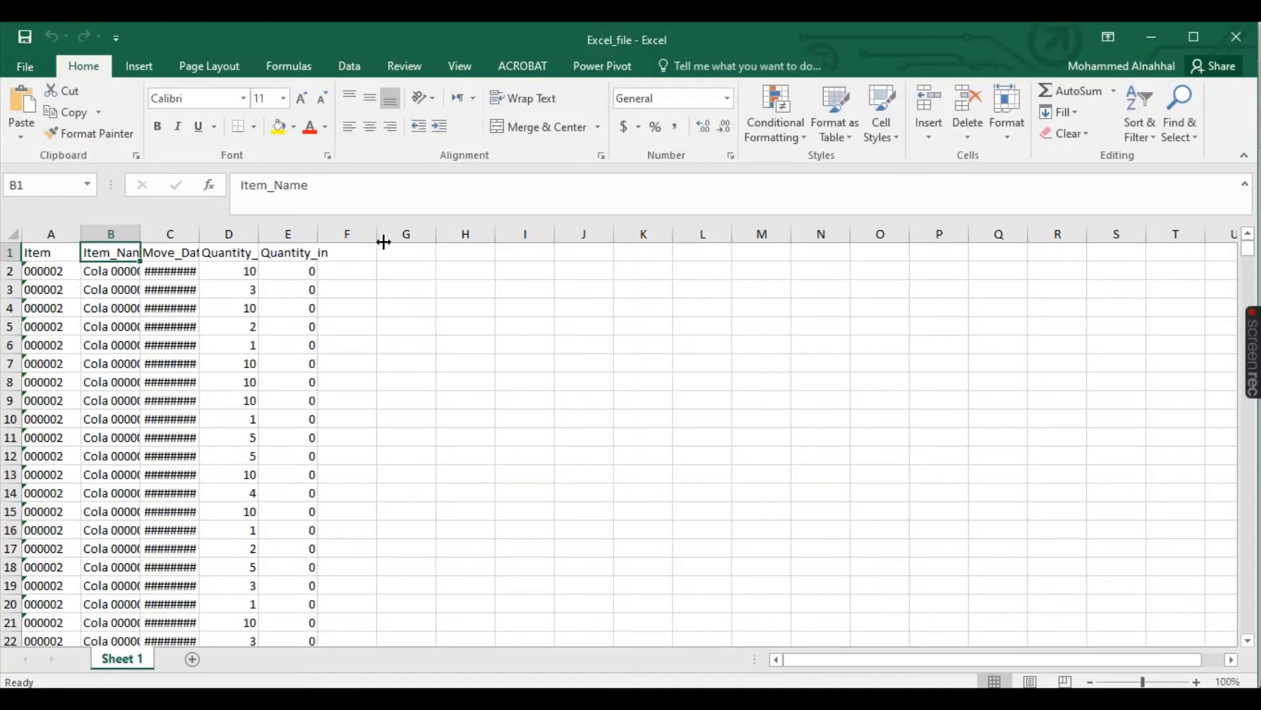
left_click_drag(289, 234, 37, 234)
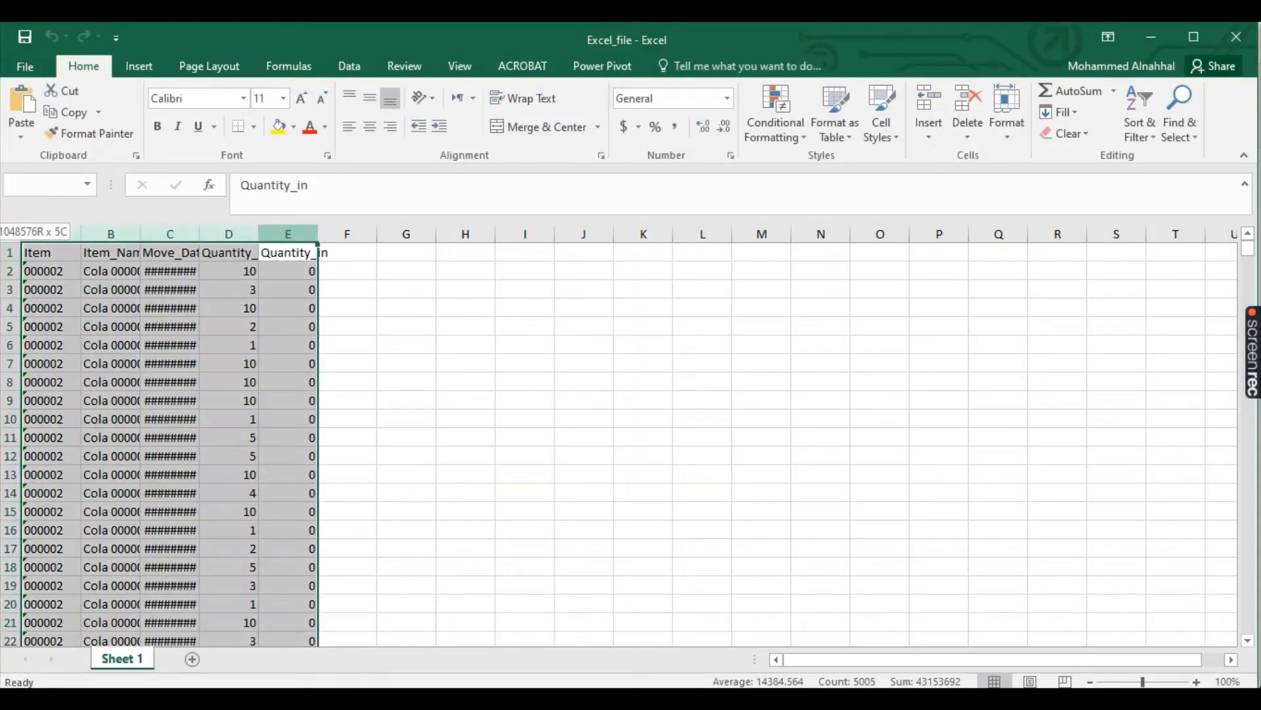
double_click(199, 234)
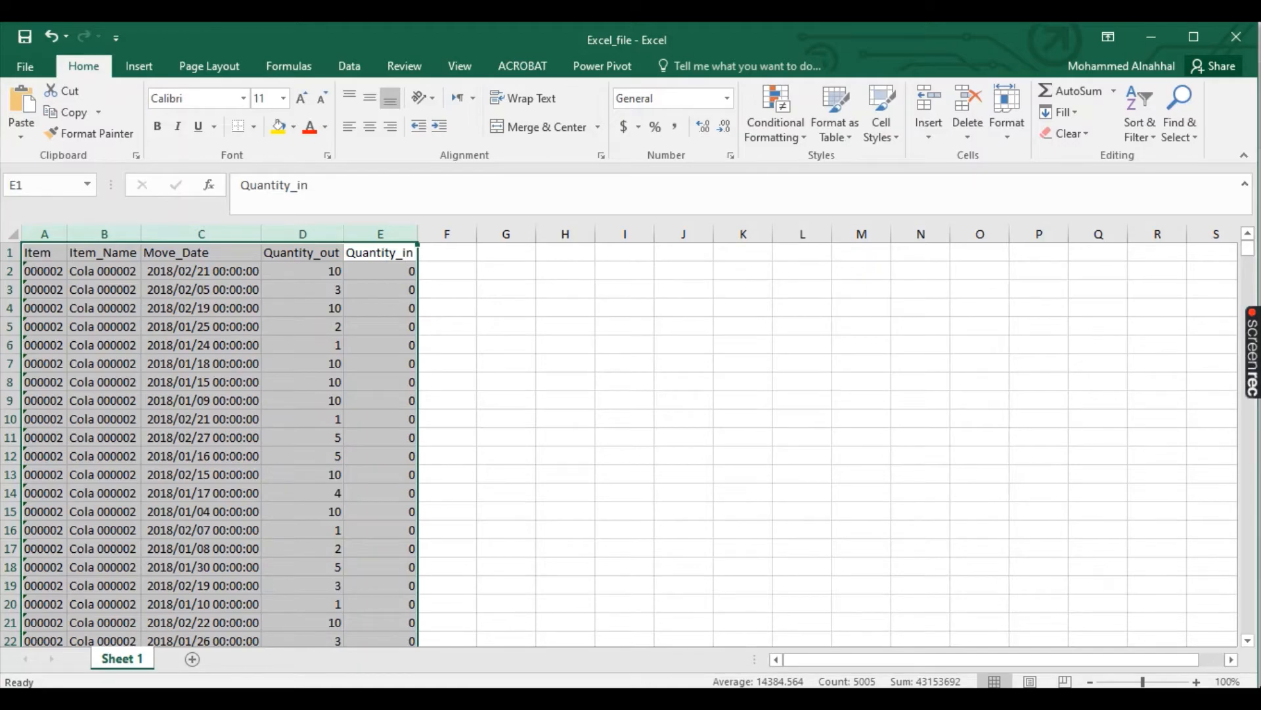
Return to the input files folder and look over the Ending Inventory, Starting Inventory and Excel_file.RData files
left_click(630, 697)
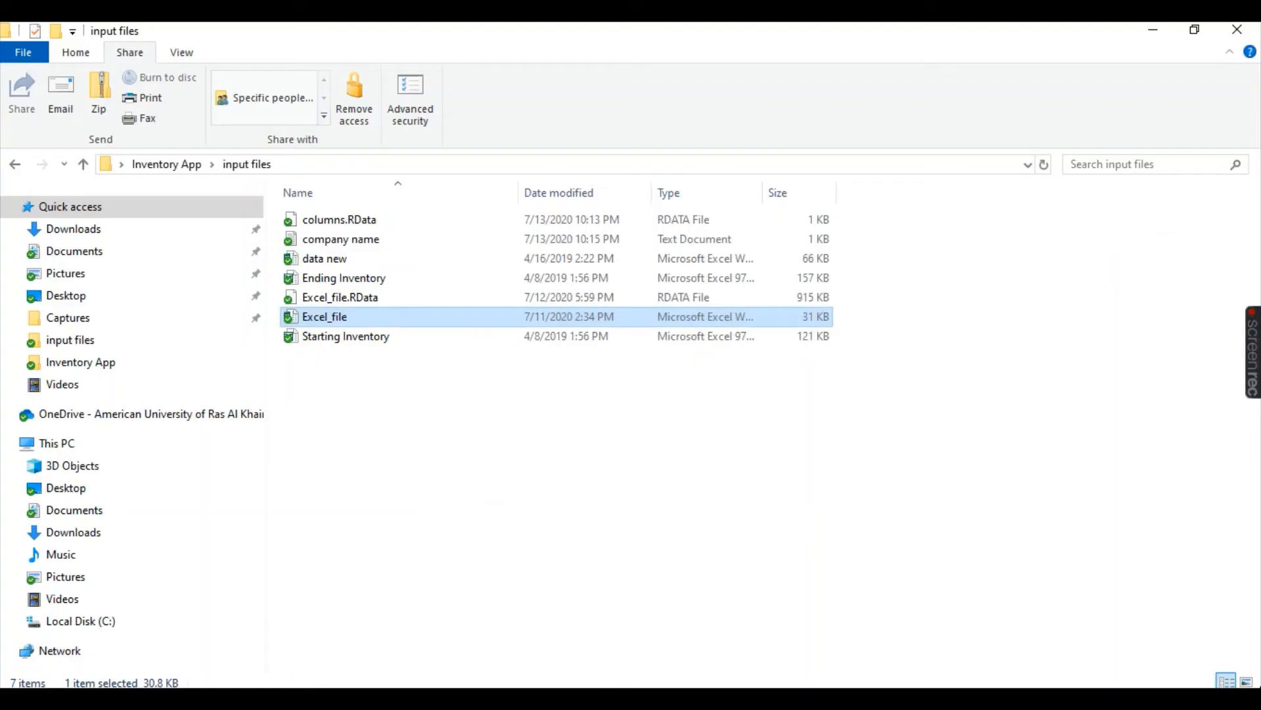
left_click(397, 278)
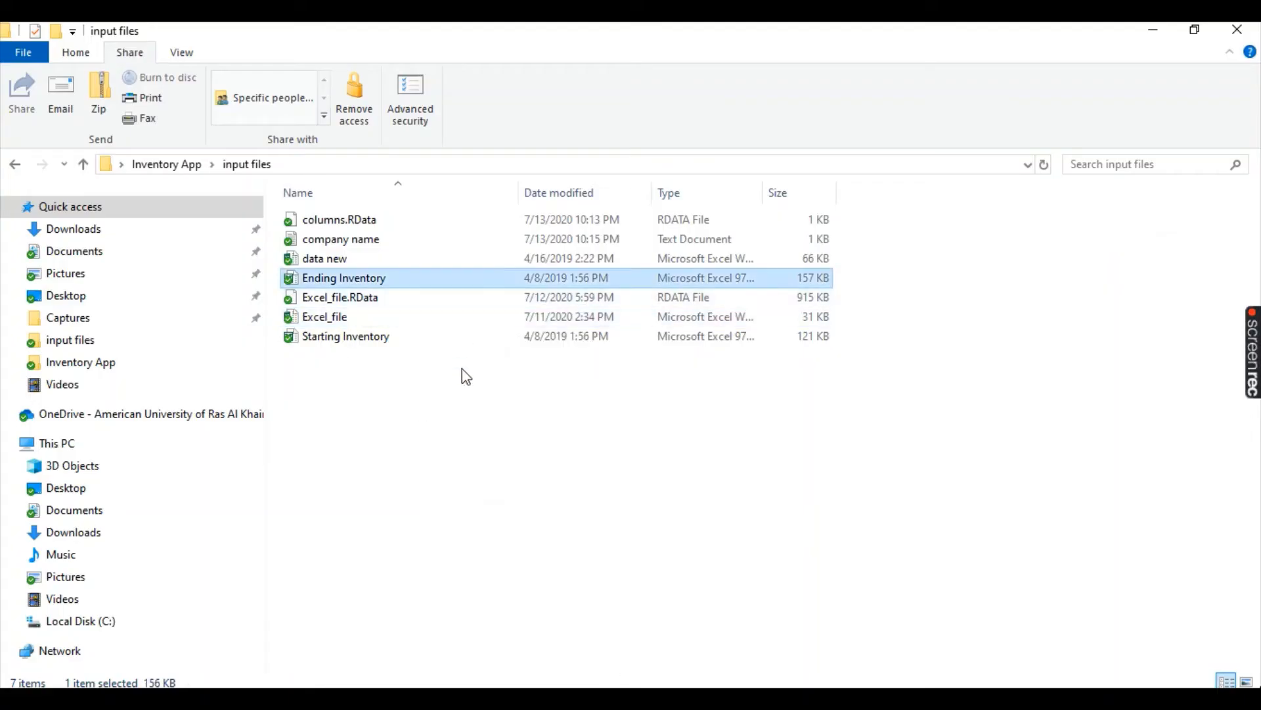
left_click(373, 348)
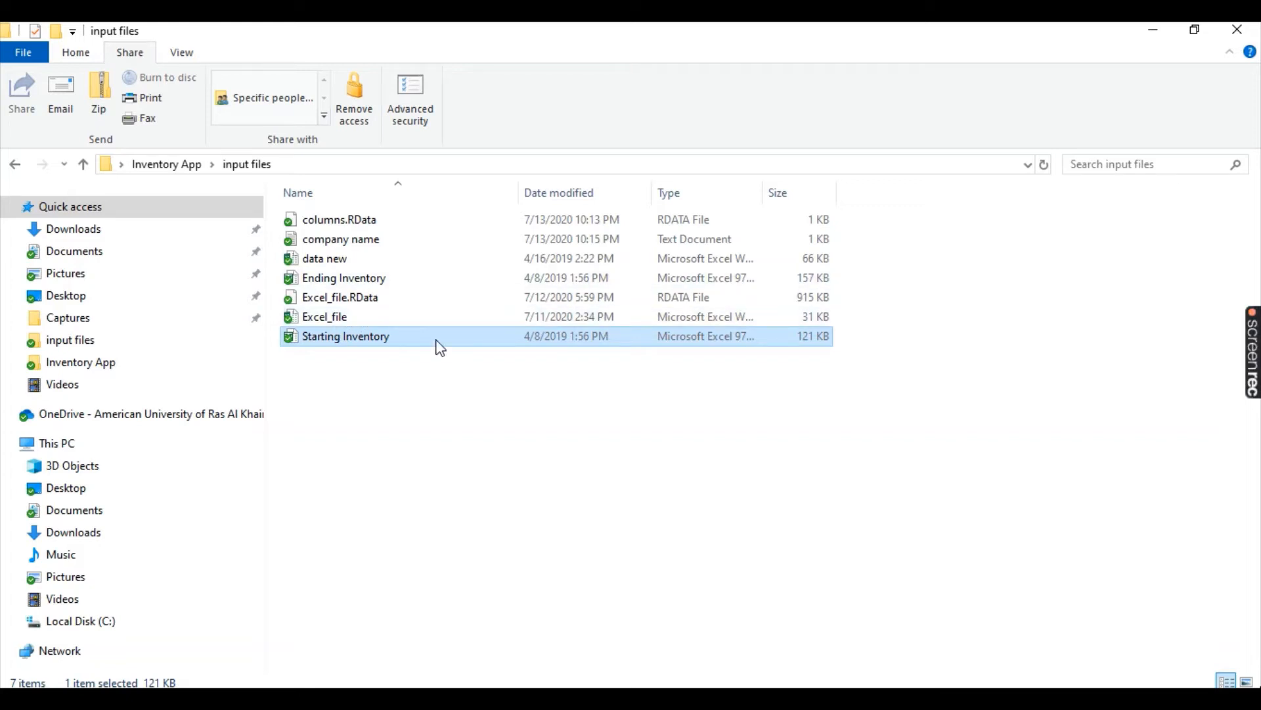
left_click(370, 297)
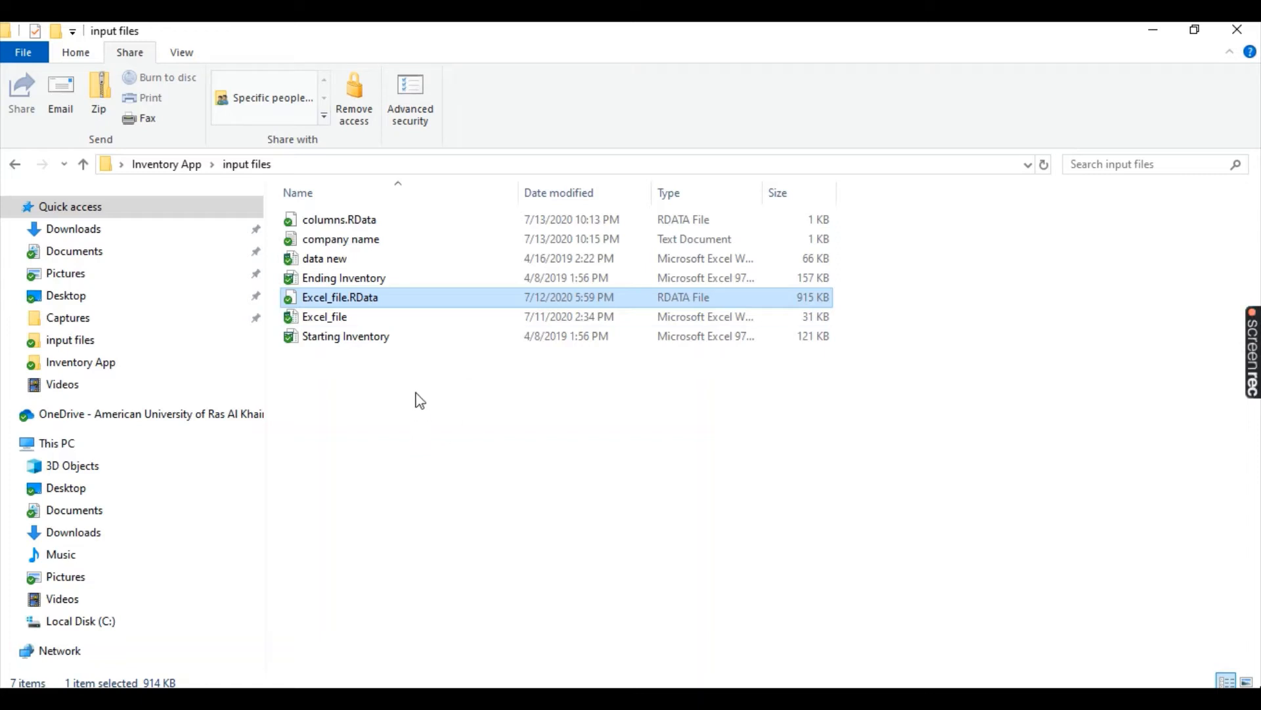
Open the global R script from the Inventory App folder in RStudio and run the Shiny app
left_click(167, 164)
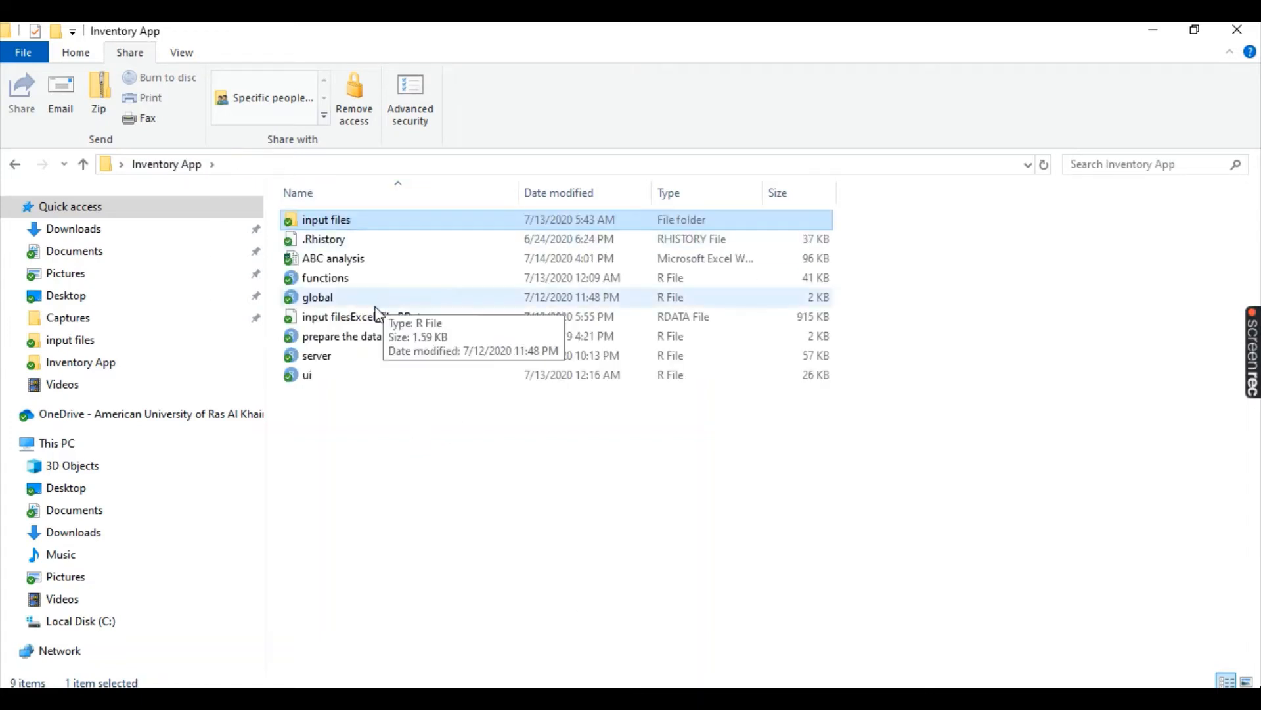
double_click(338, 297)
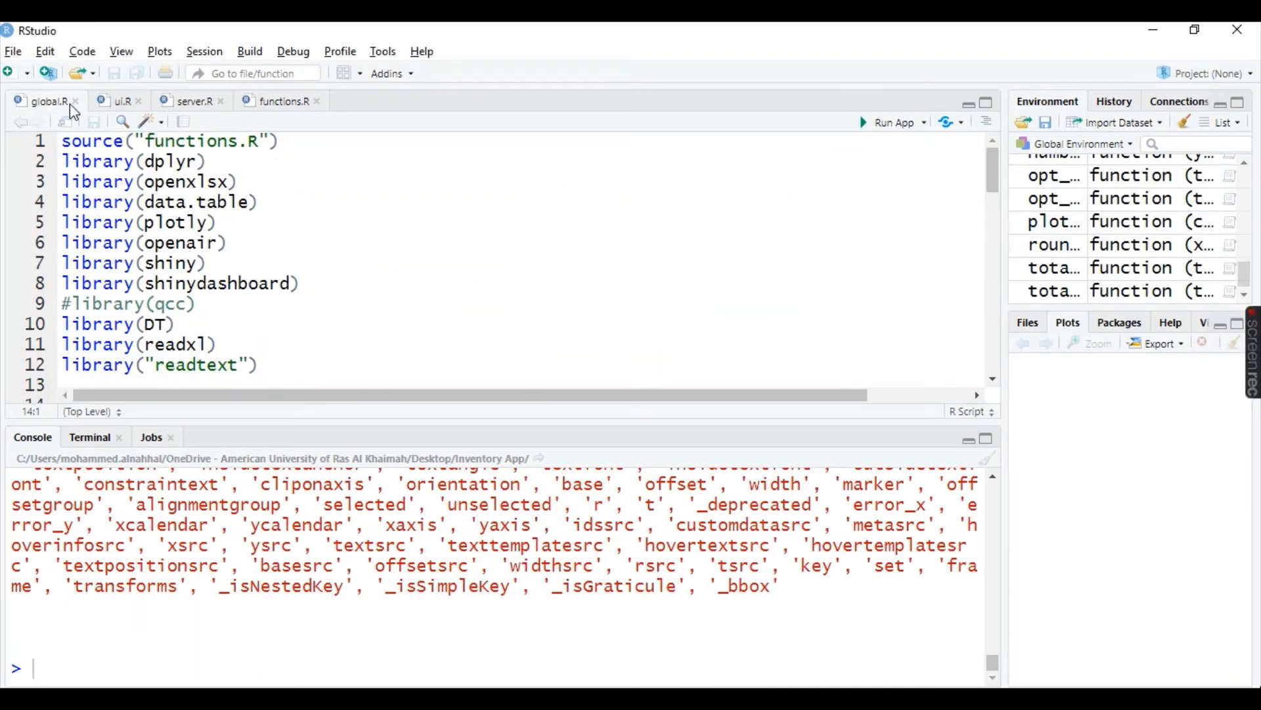
left_click(895, 133)
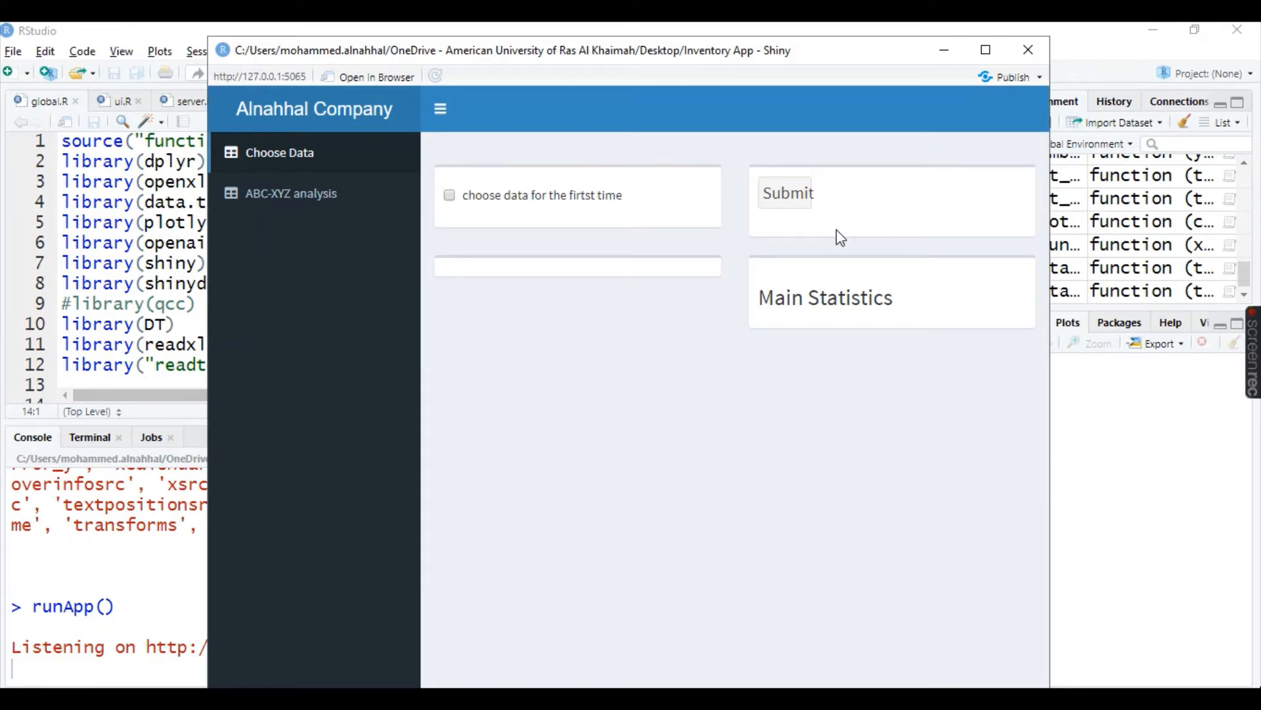
Enable first-time data choice, maximise the app window and view the columns available for the item number
left_click(451, 198)
left_click(987, 51)
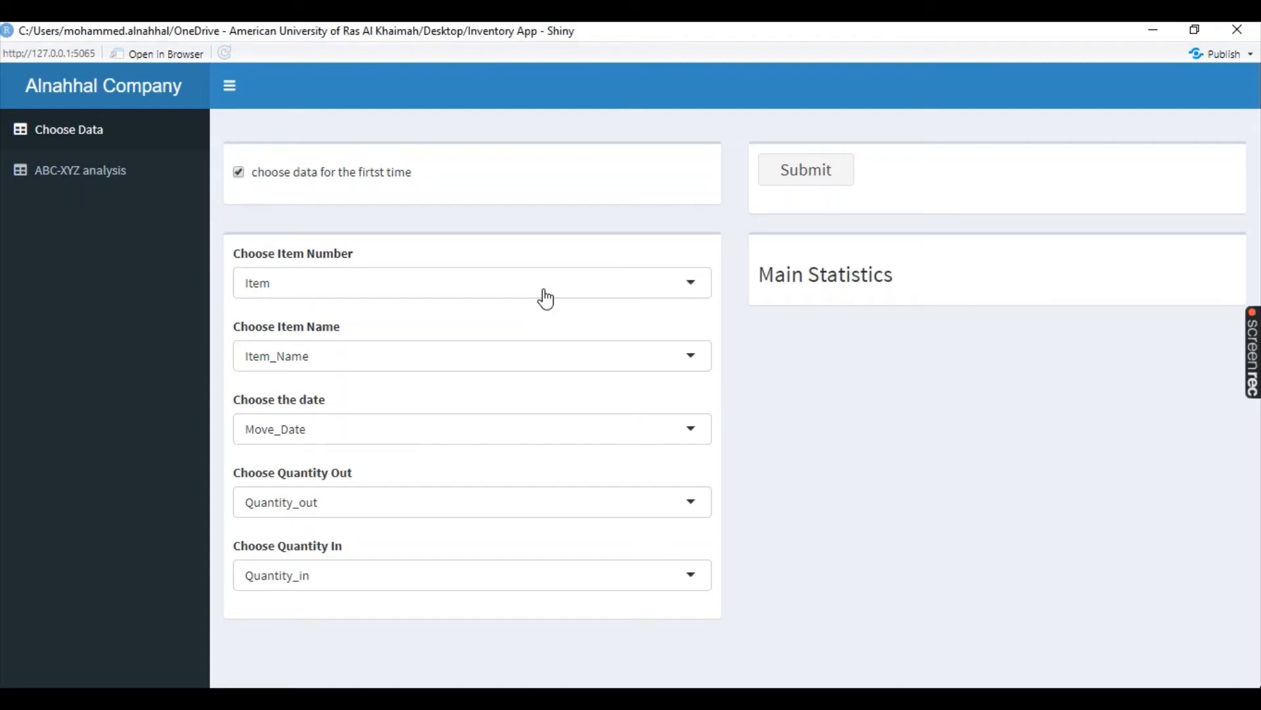
left_click(502, 284)
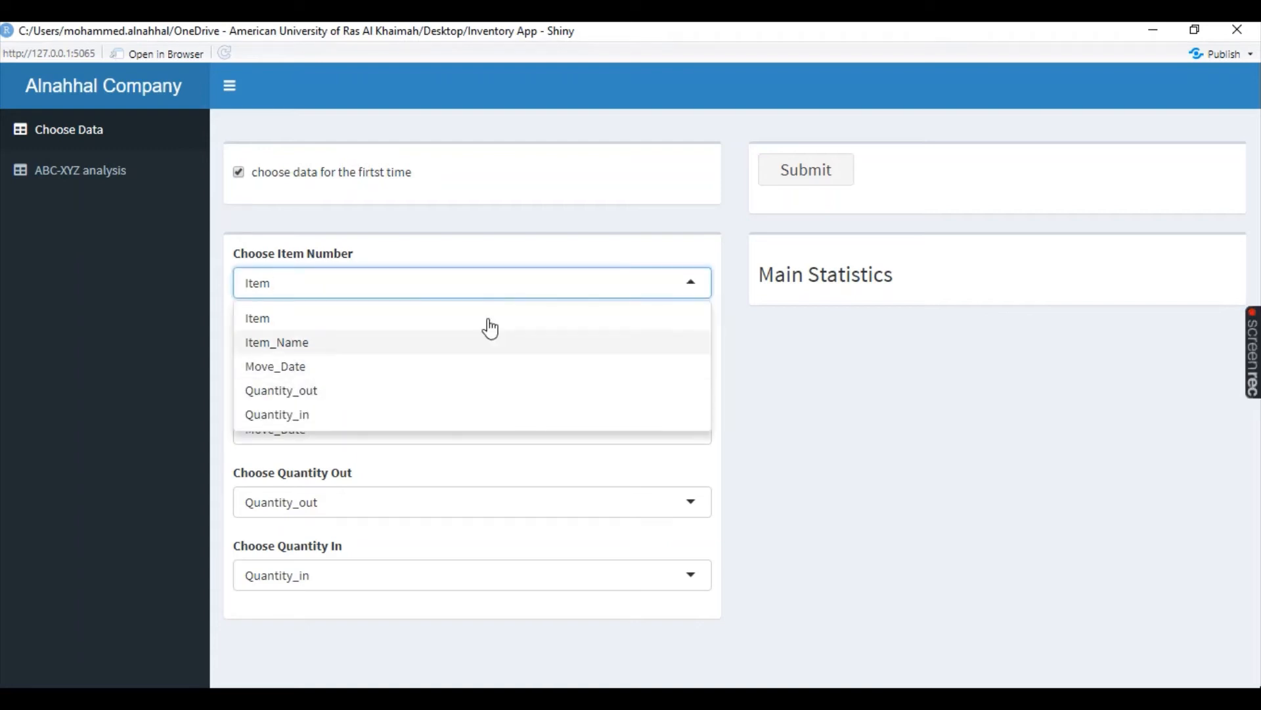
left_click(494, 244)
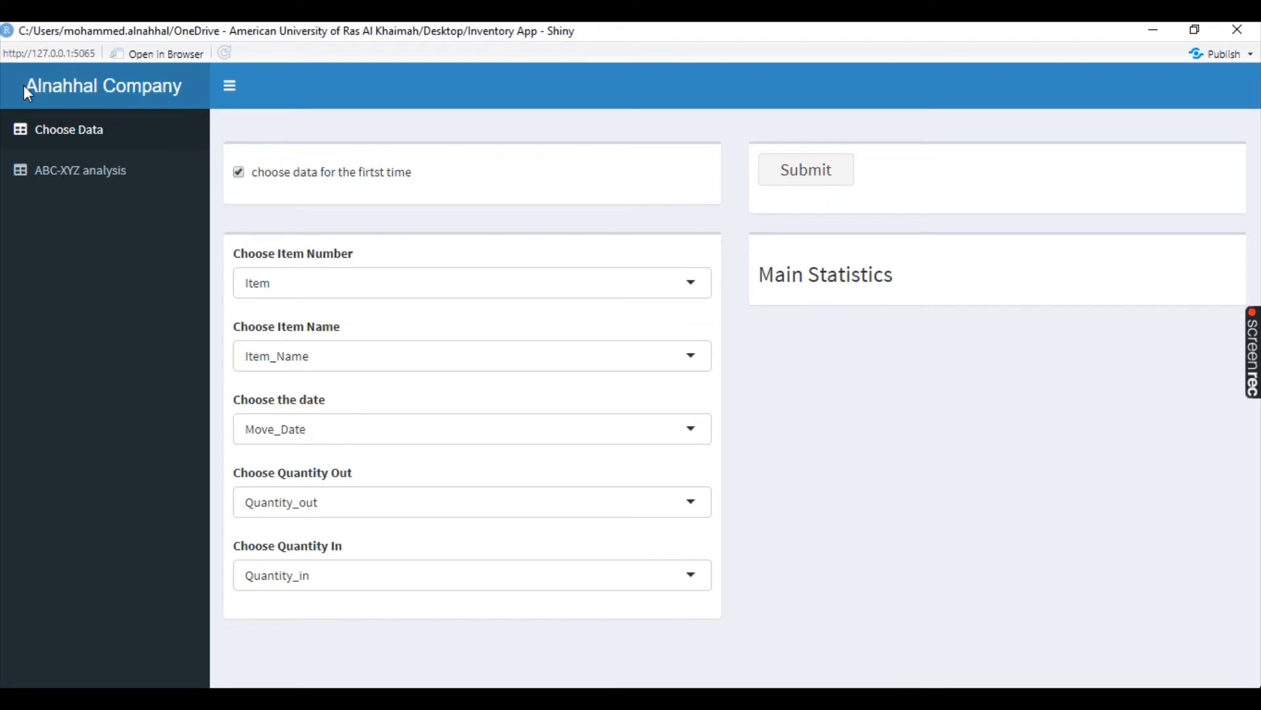
Compare the app's header title with the company name text file in the input files folder and return to the app
left_click_drag(26, 91, 172, 79)
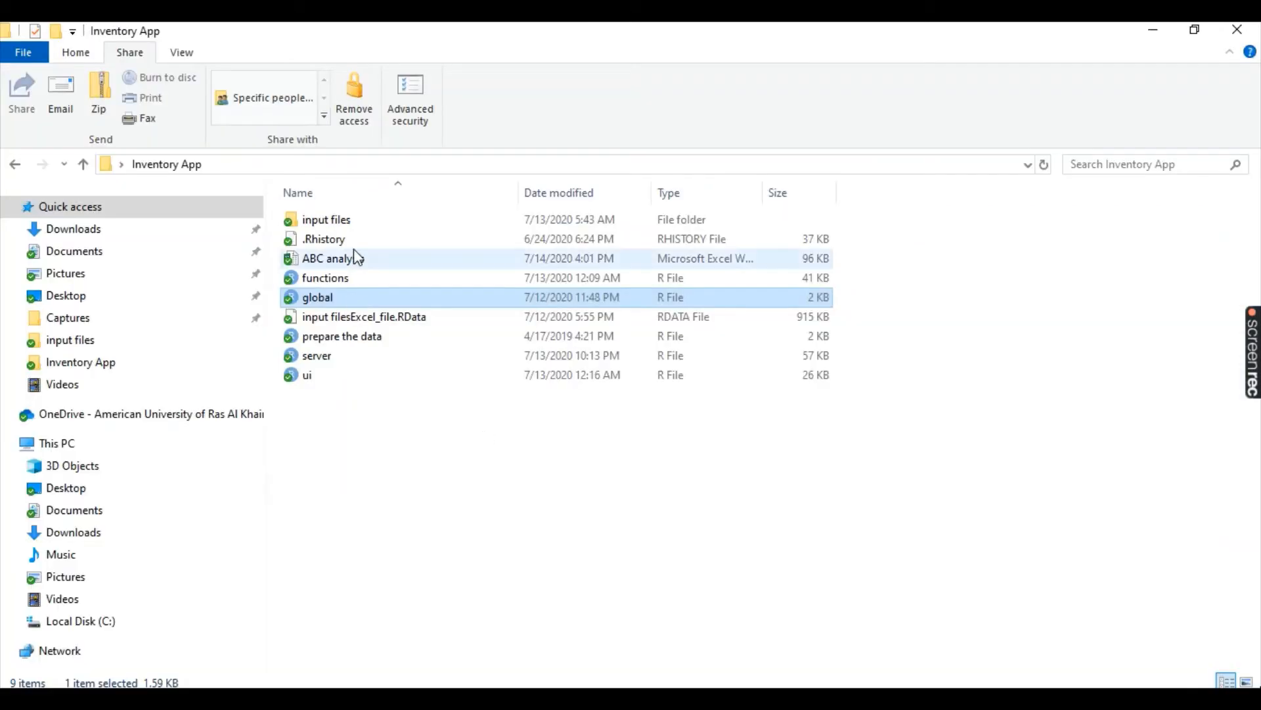
double_click(338, 219)
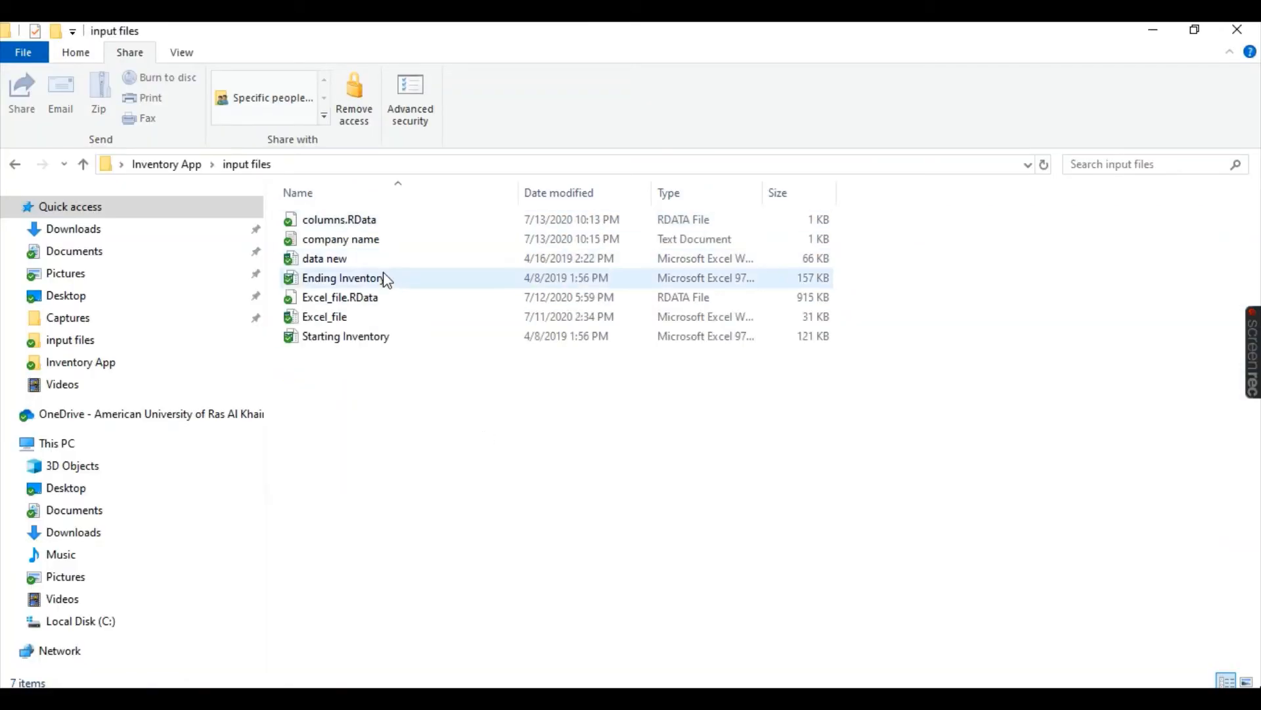
double_click(360, 241)
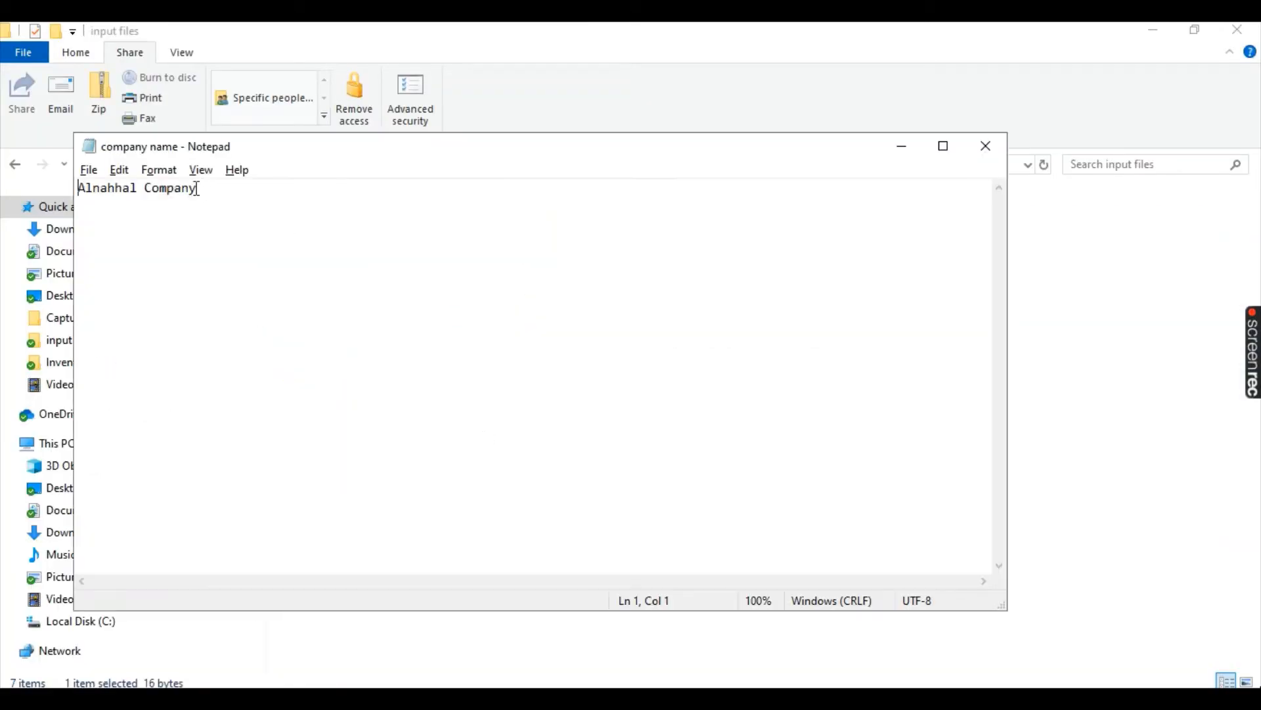
left_click_drag(197, 189, 77, 190)
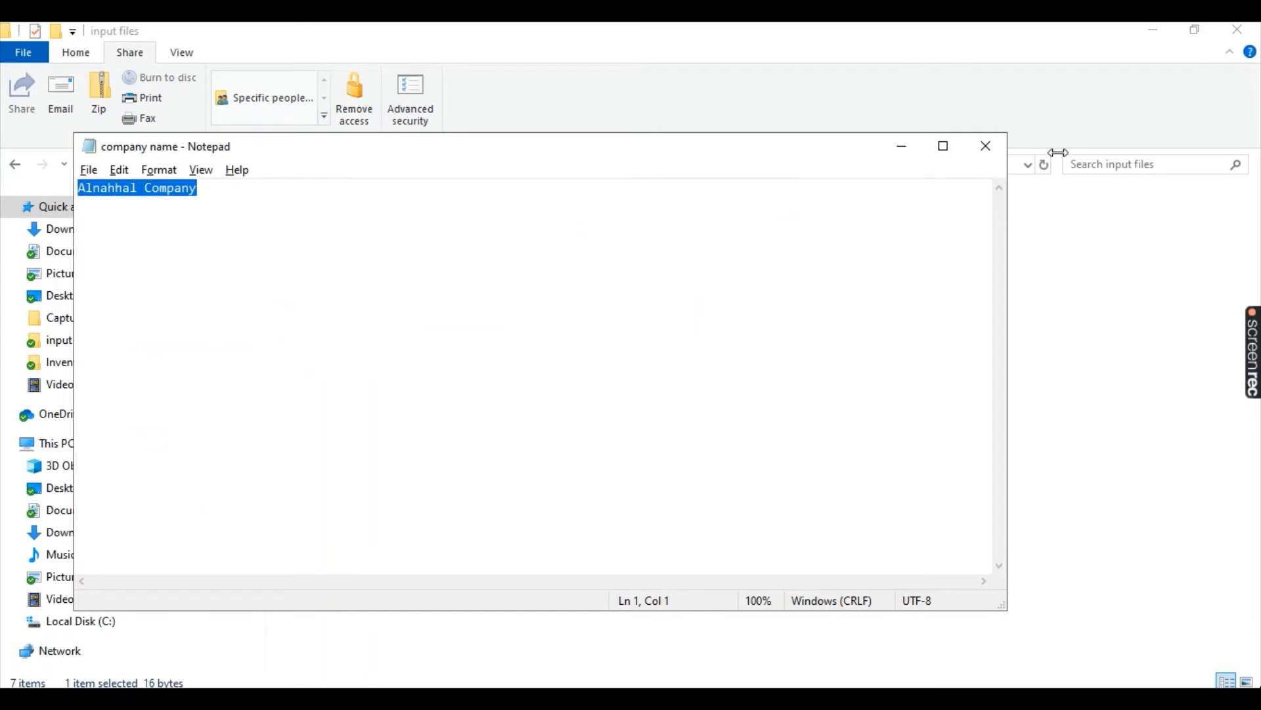
left_click(985, 146)
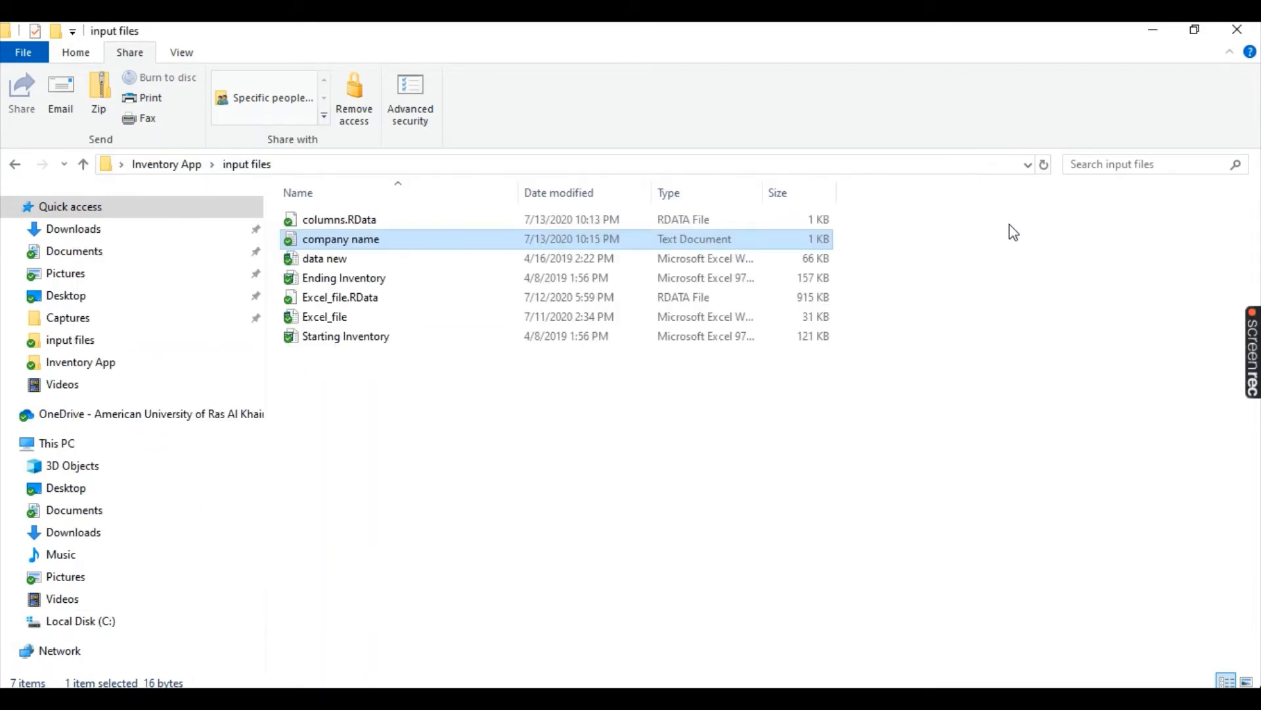
left_click(563, 698)
left_click(650, 613)
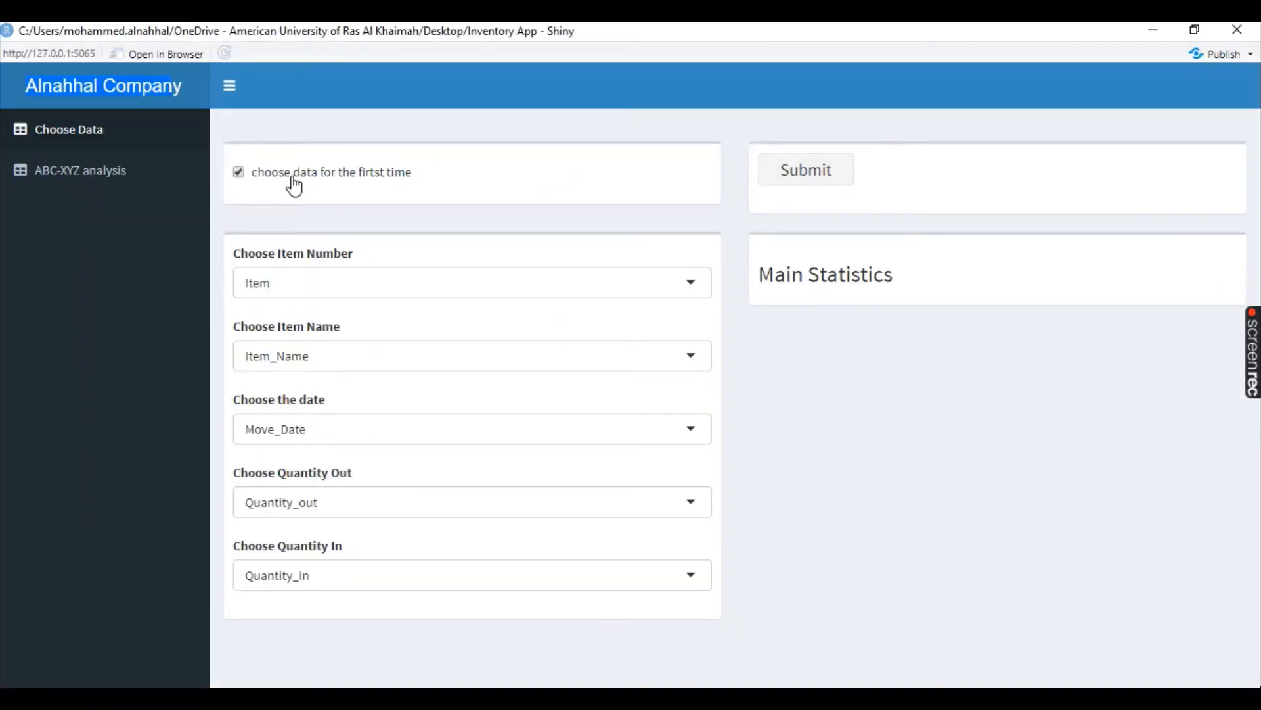
Turn off first-time data choice and submit the data to generate the main statistics
left_click(239, 172)
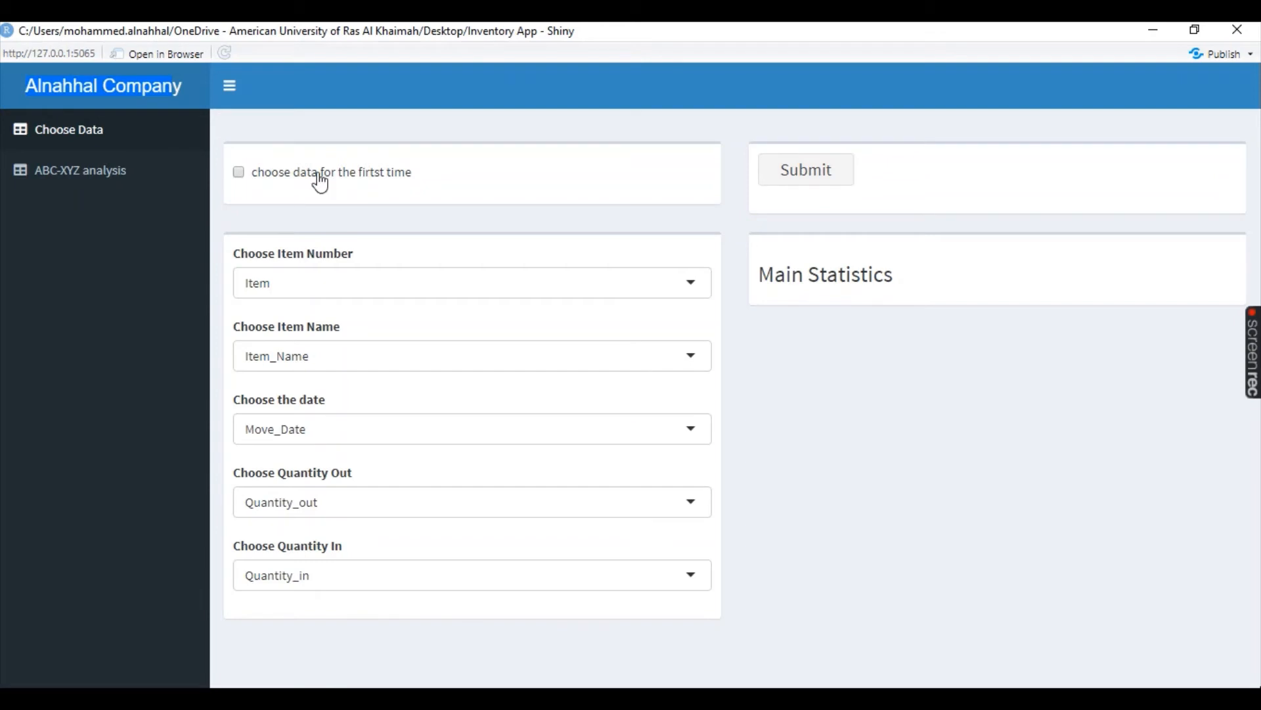
left_click(807, 176)
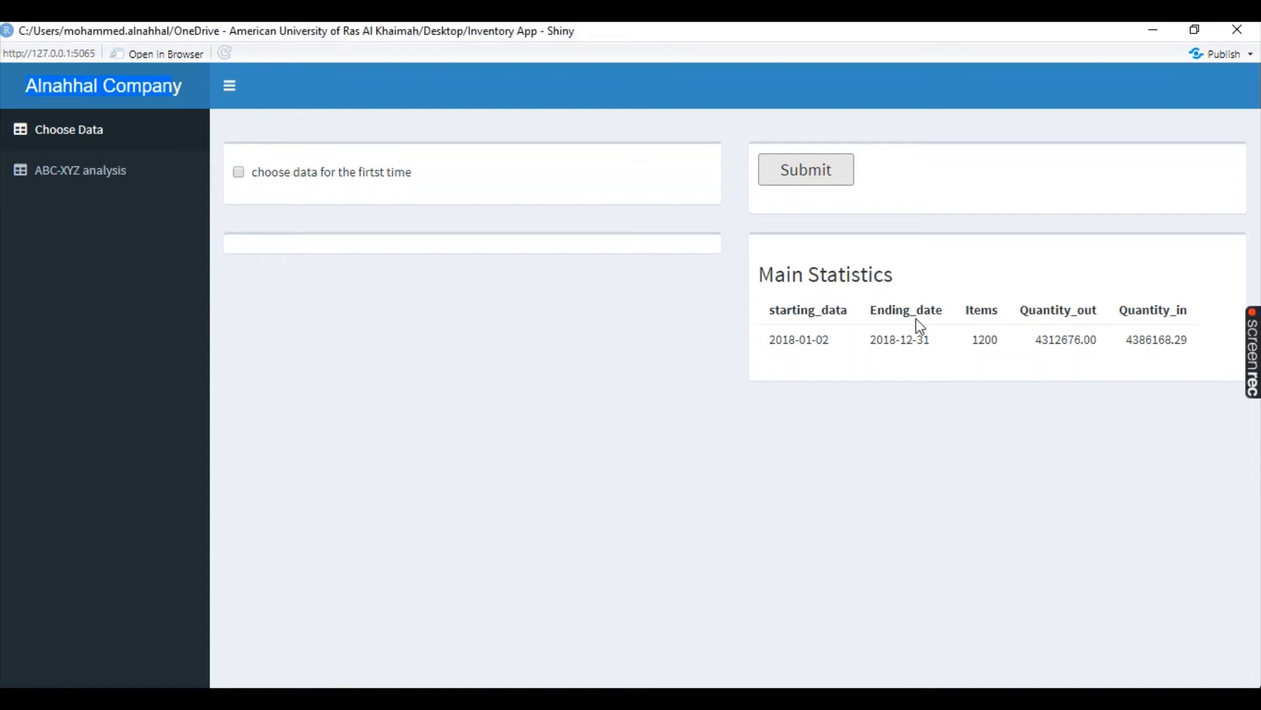
Open the ABC-XYZ analysis page, preview the ABC-XYZ option and end-date calendar, and keep ABC analysis as the analysis type
left_click(84, 183)
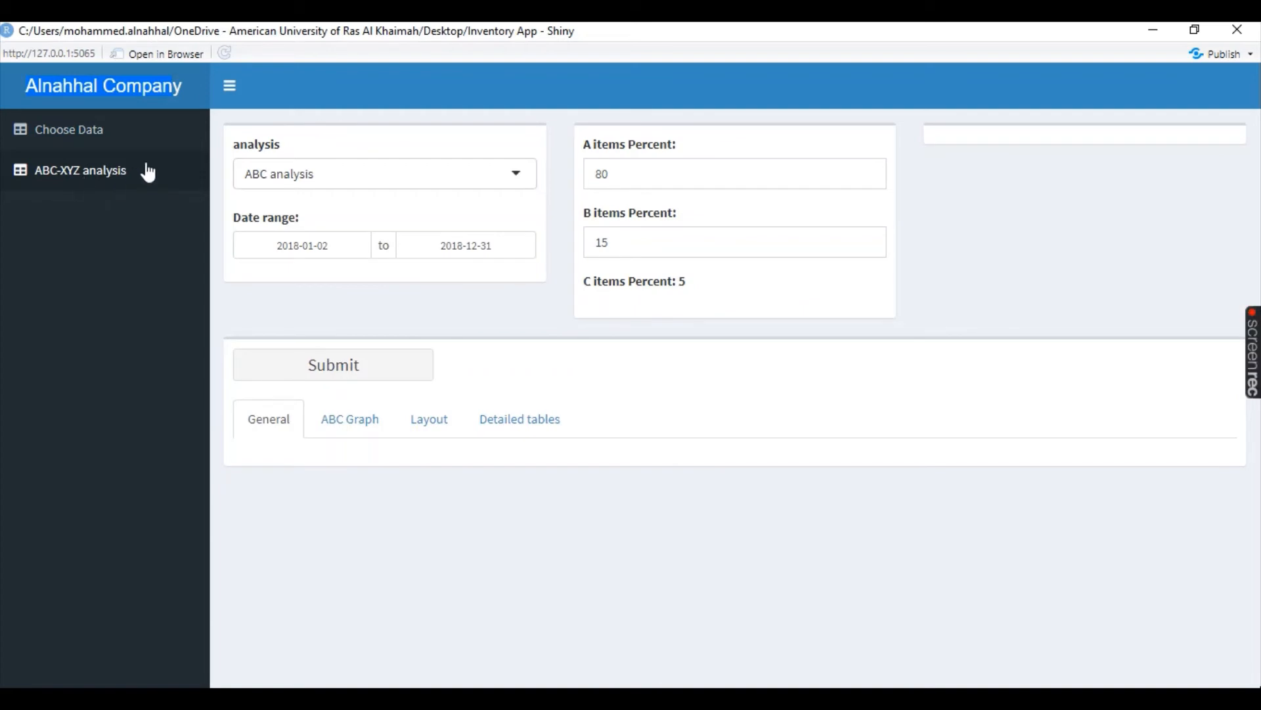
left_click(350, 169)
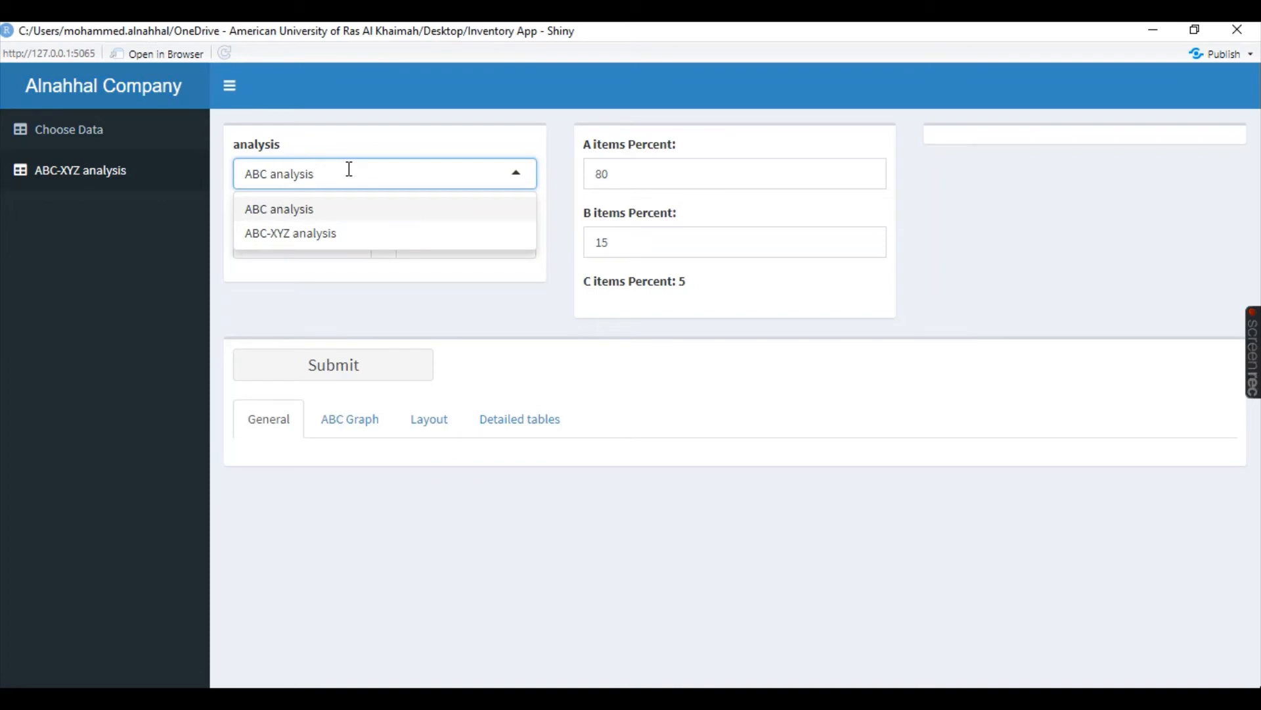
left_click(353, 233)
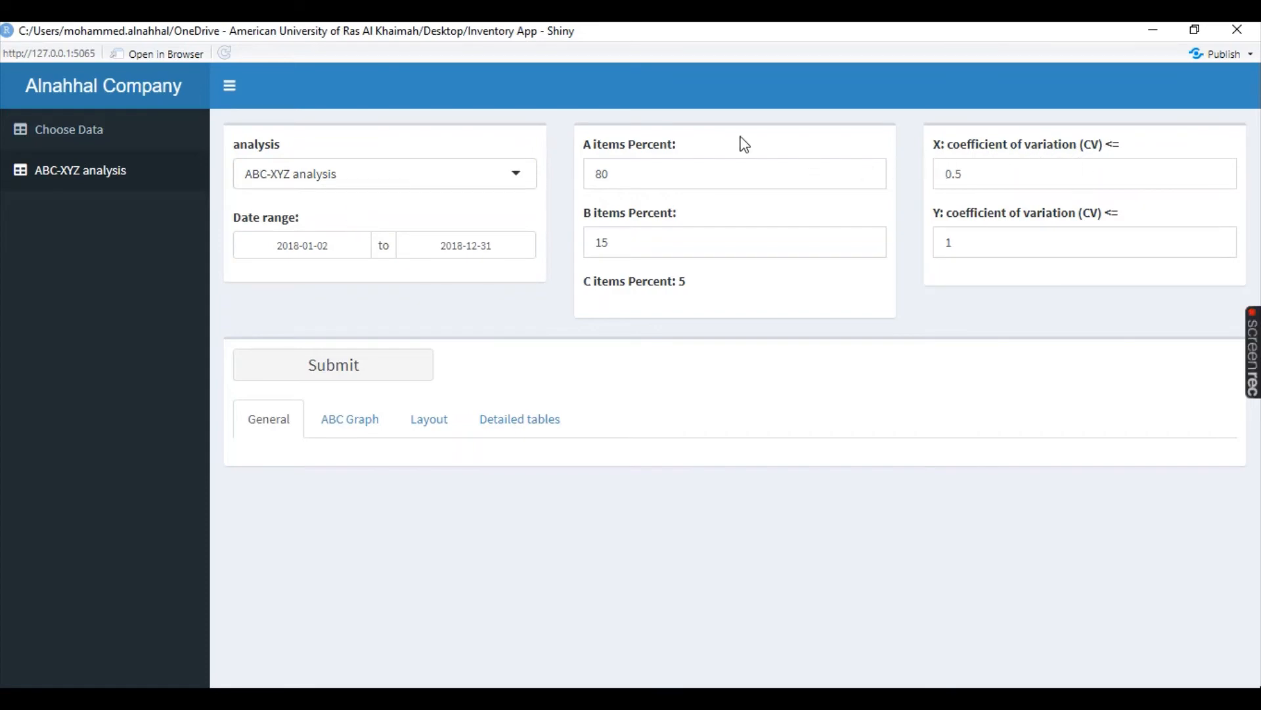
left_click(358, 183)
left_click(329, 208)
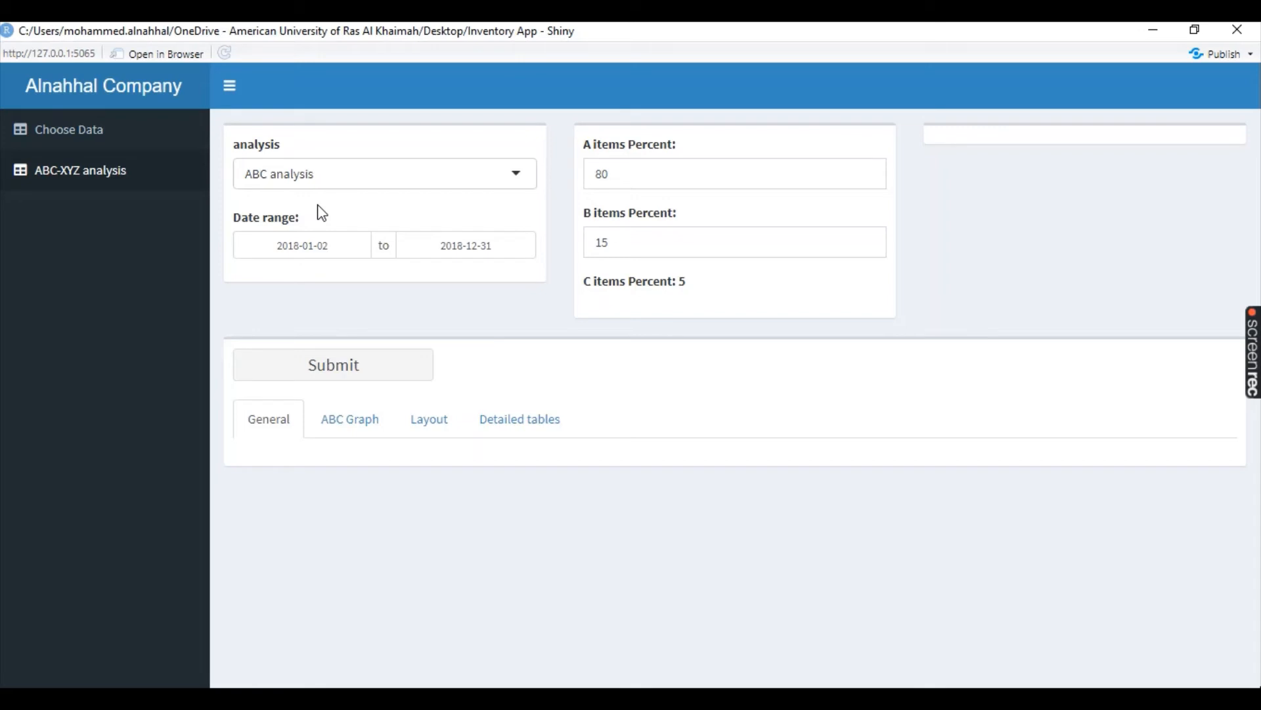
left_click(467, 244)
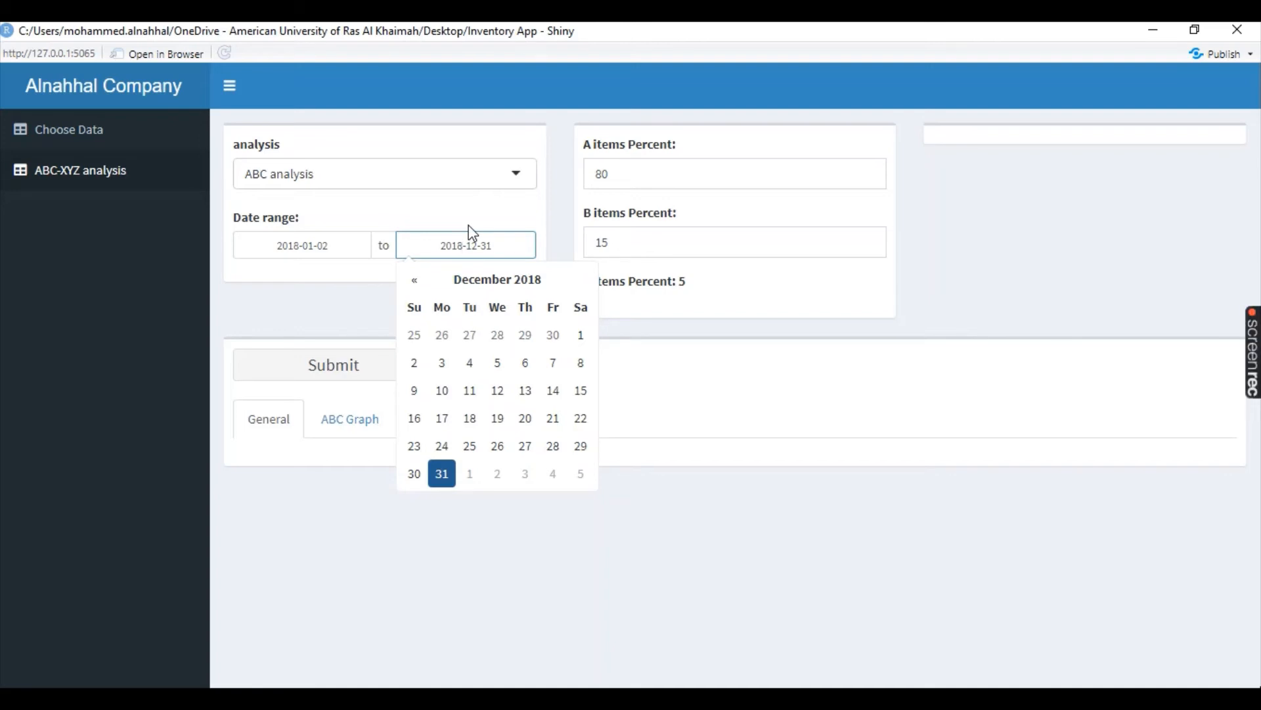
left_click(651, 158)
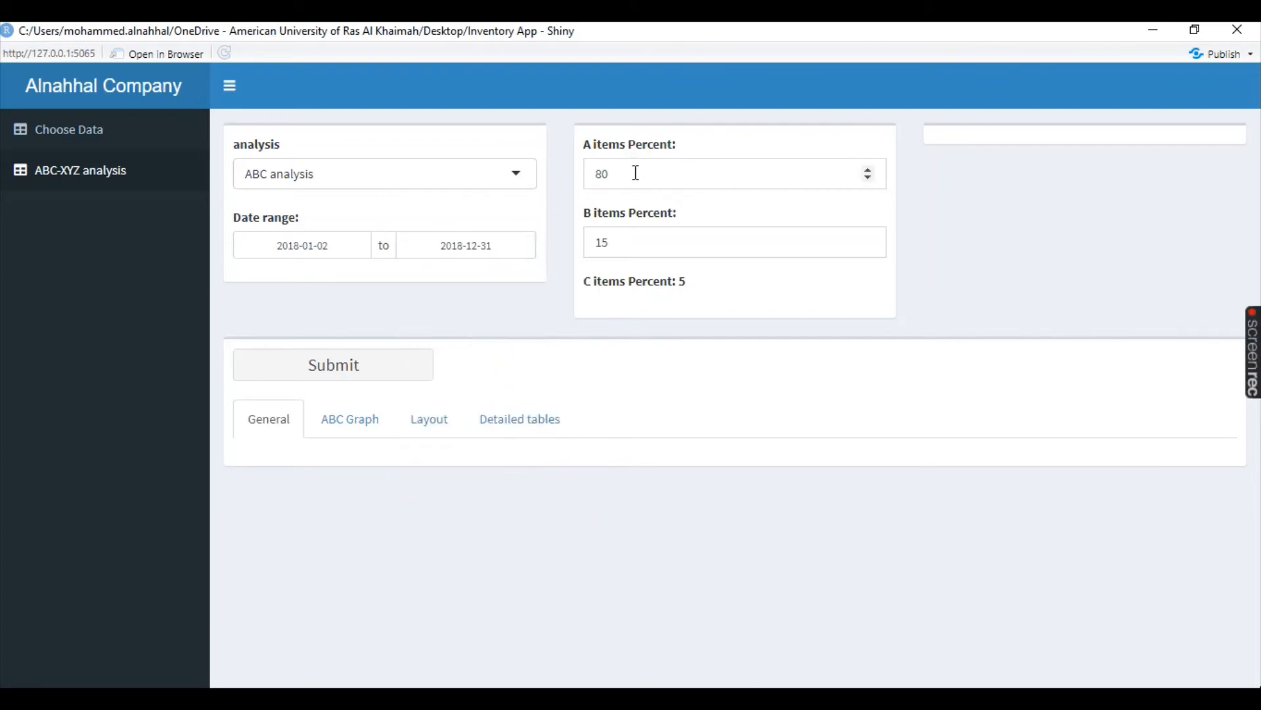
Try an A items percent of 75 and set it back to 80
left_click_drag(613, 173, 597, 173)
type("75")
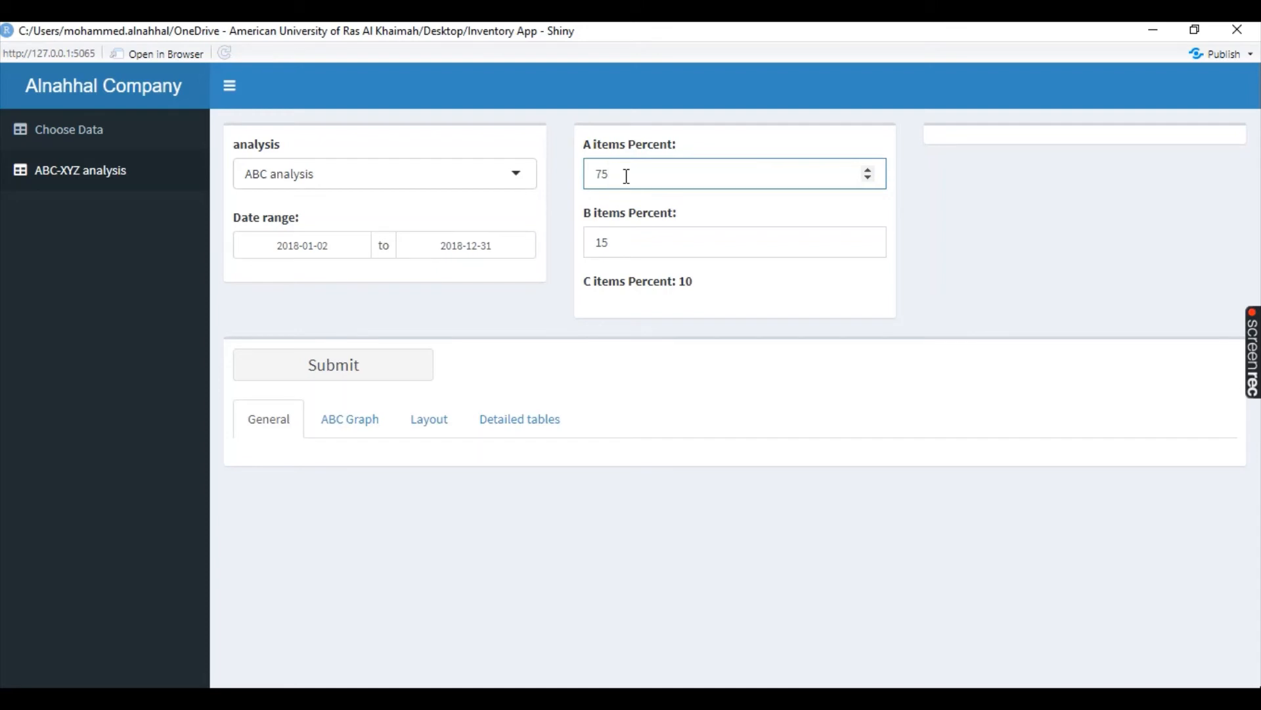
left_click_drag(624, 174, 563, 163)
type("80")
Submit the ABC analysis with 80 and 15 percent for A and B items, and check the A items' proportion
left_click(615, 241)
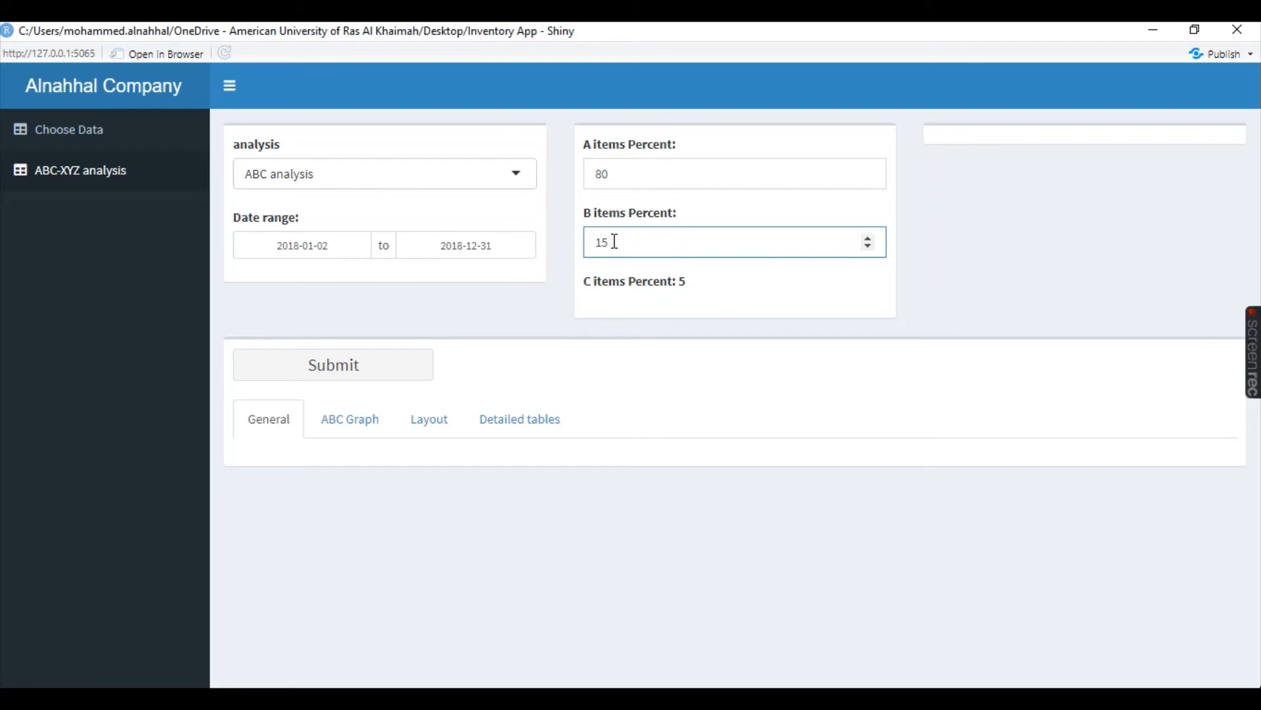
left_click(385, 366)
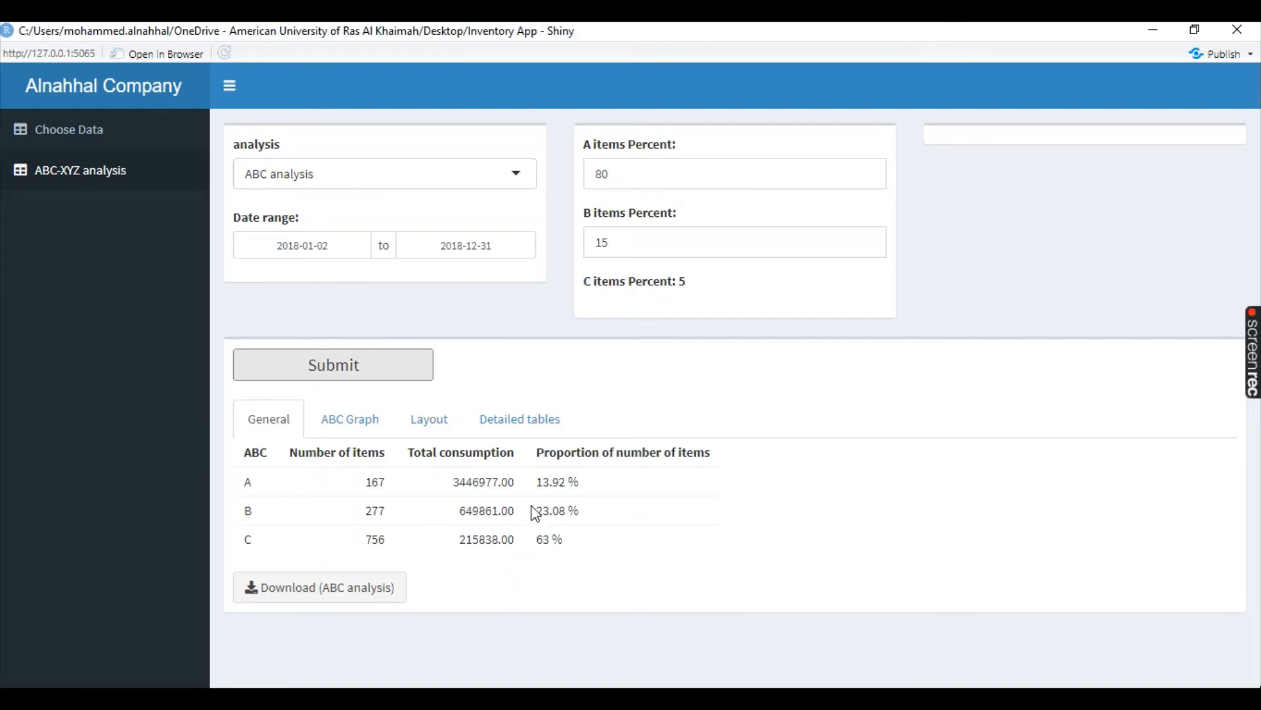
left_click_drag(578, 483, 538, 491)
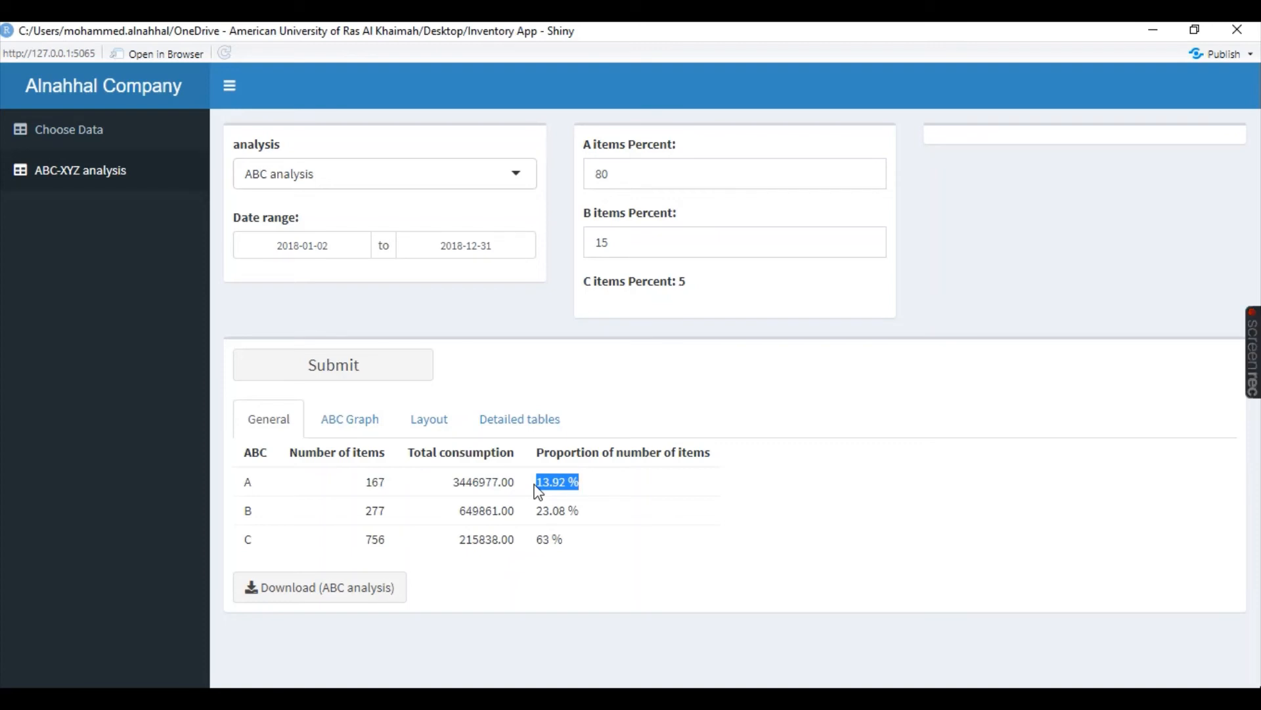
View the ABC analysis graph with its highest-demand products, and open the detailed tables
left_click(368, 424)
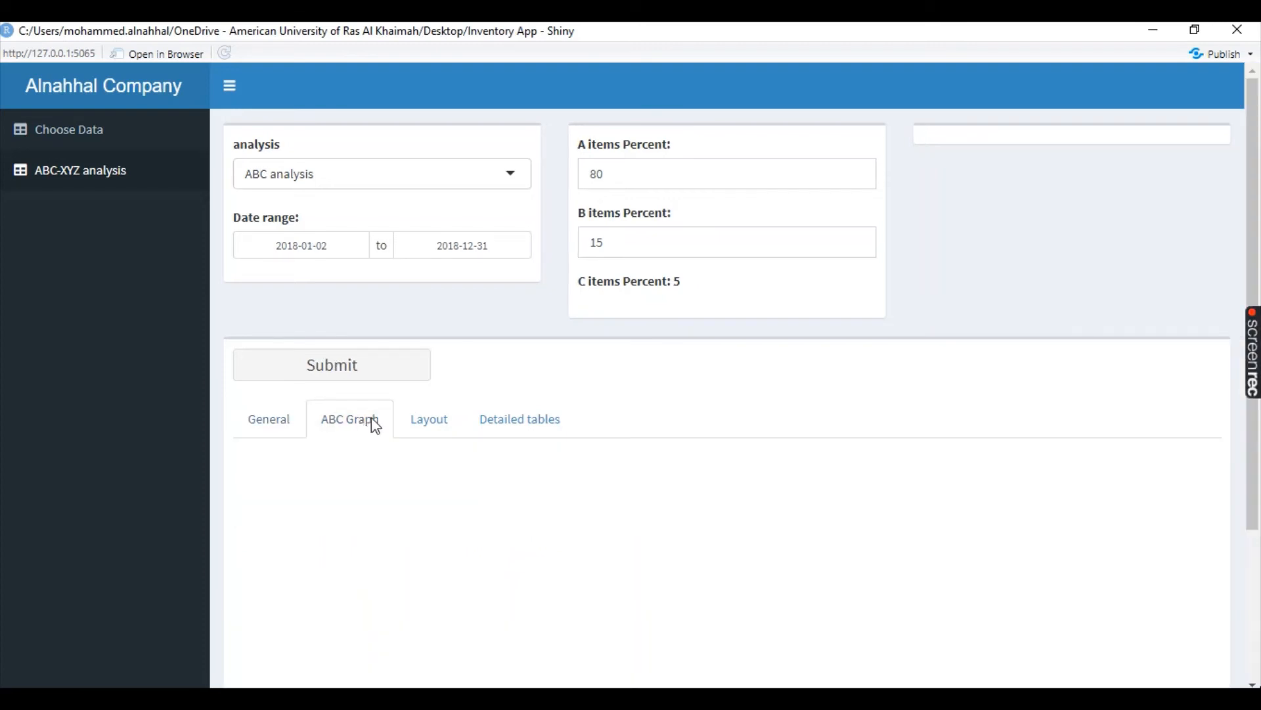
scroll(728, 403, "down", 3)
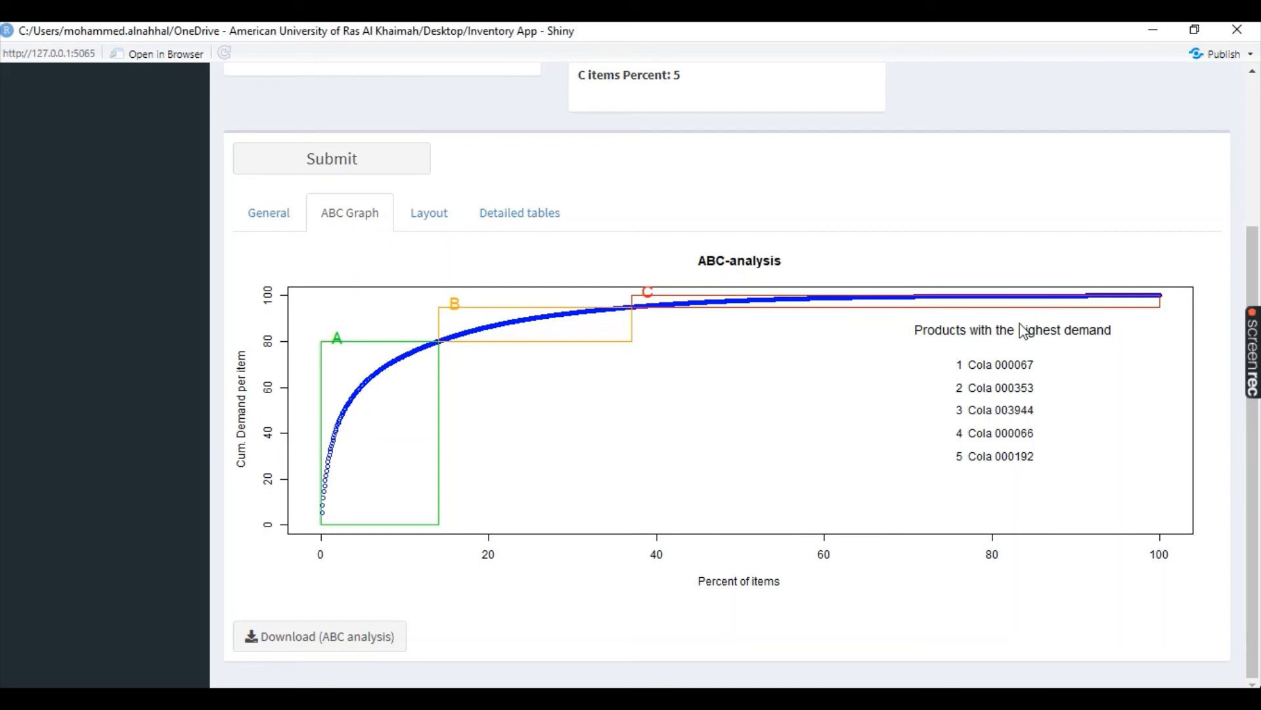
left_click(523, 220)
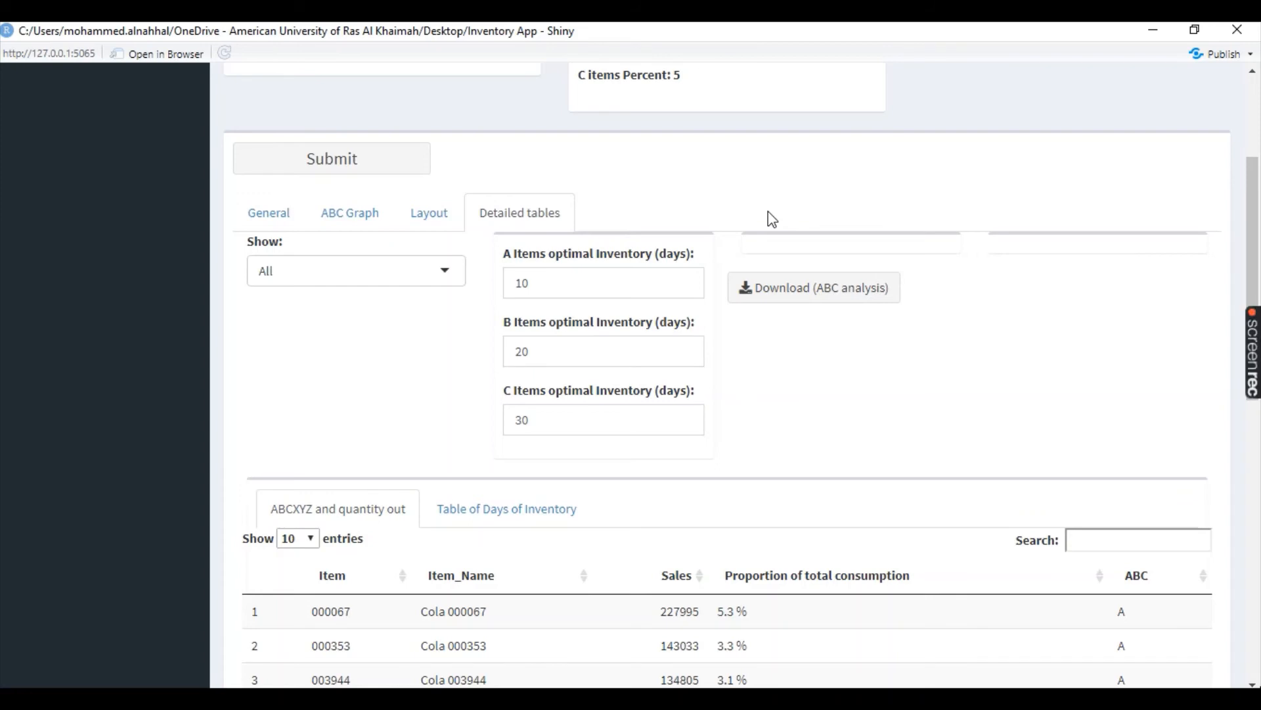
Set the A items' optimal inventory to 5 days, and check the A items' required area in the layout results
left_click_drag(546, 282, 493, 287)
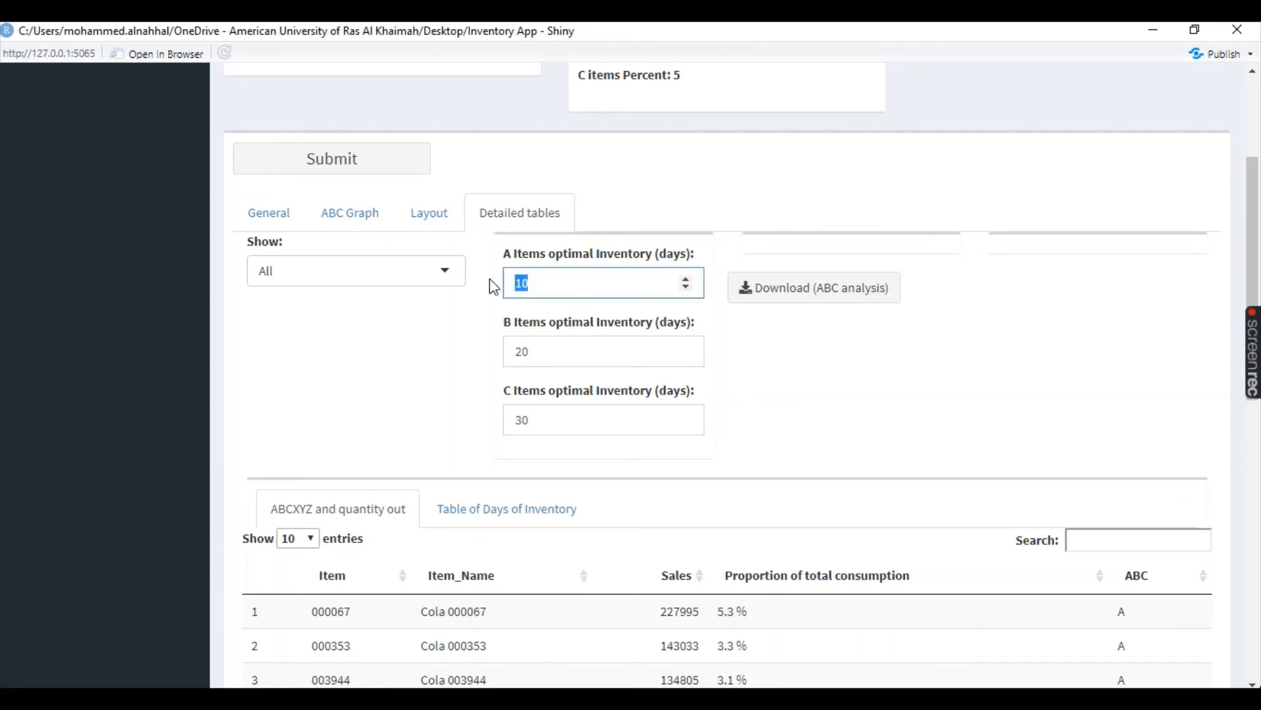
type("5")
left_click(429, 213)
scroll(461, 396, "down", 2)
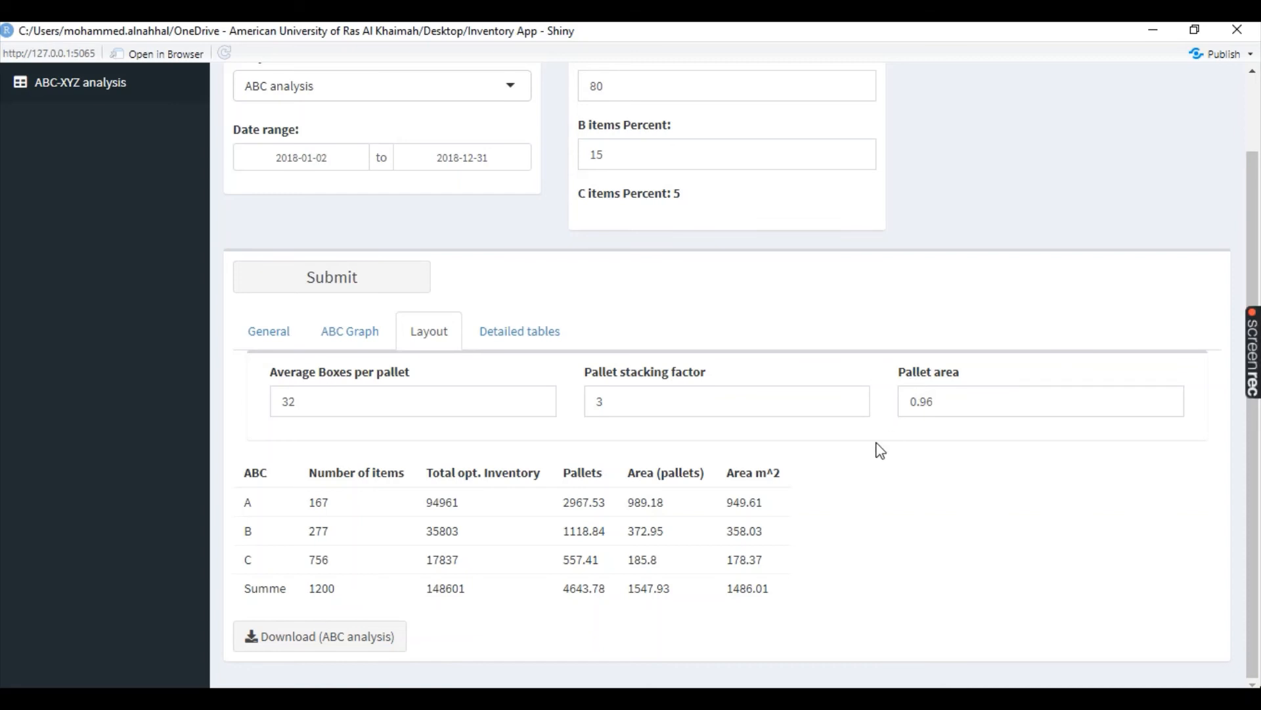
left_click_drag(766, 506, 631, 503)
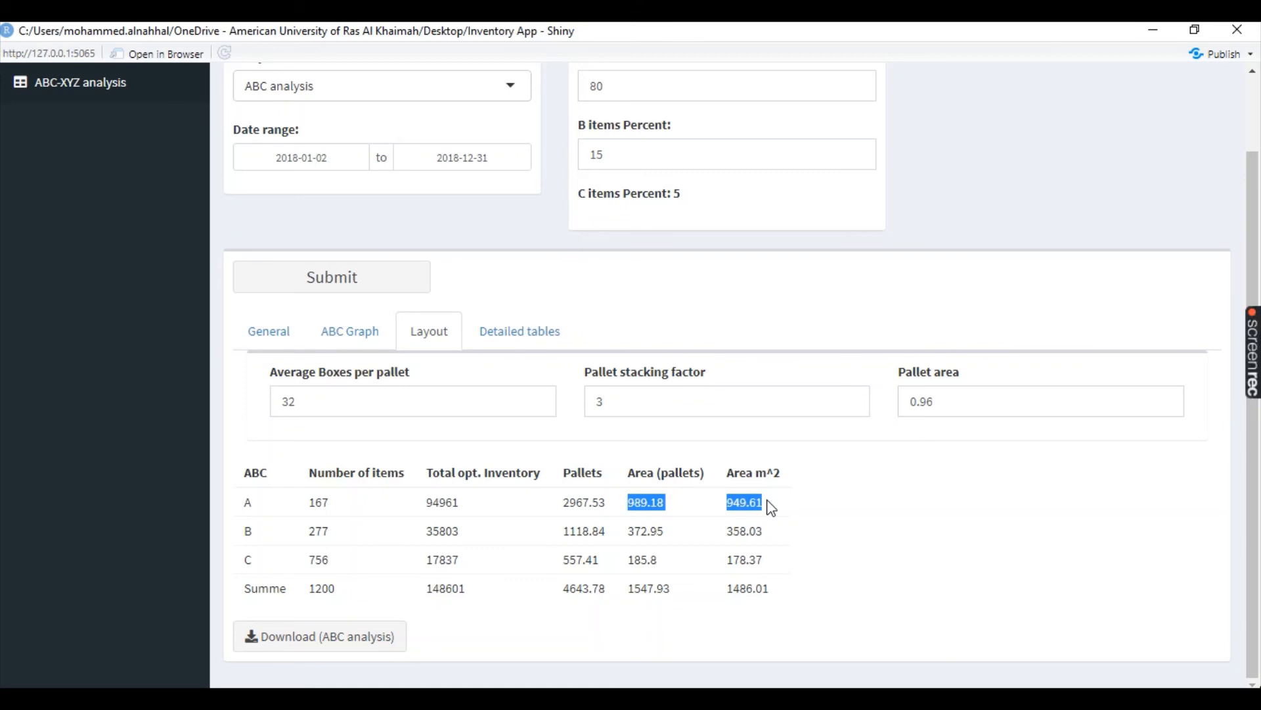
Return to the detailed tables and display the demand charts for items Cola 000192 and Cola 003252
left_click(521, 345)
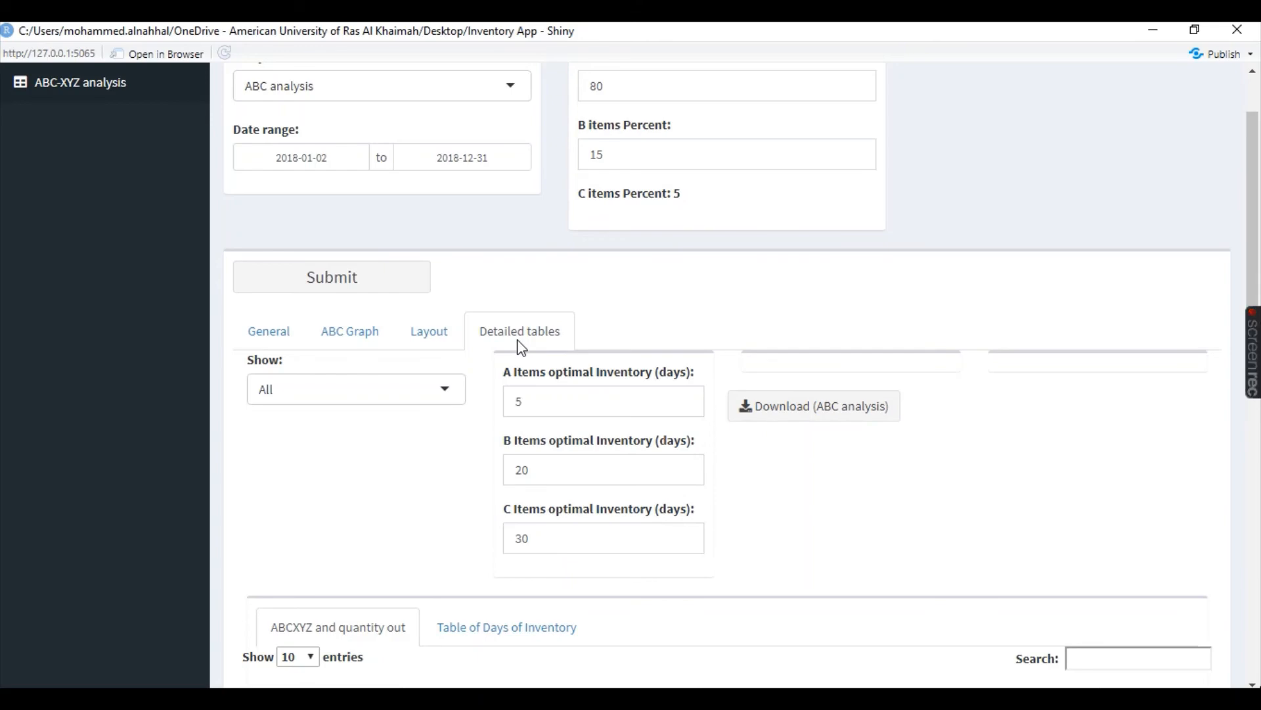
scroll(519, 350, "down", 8)
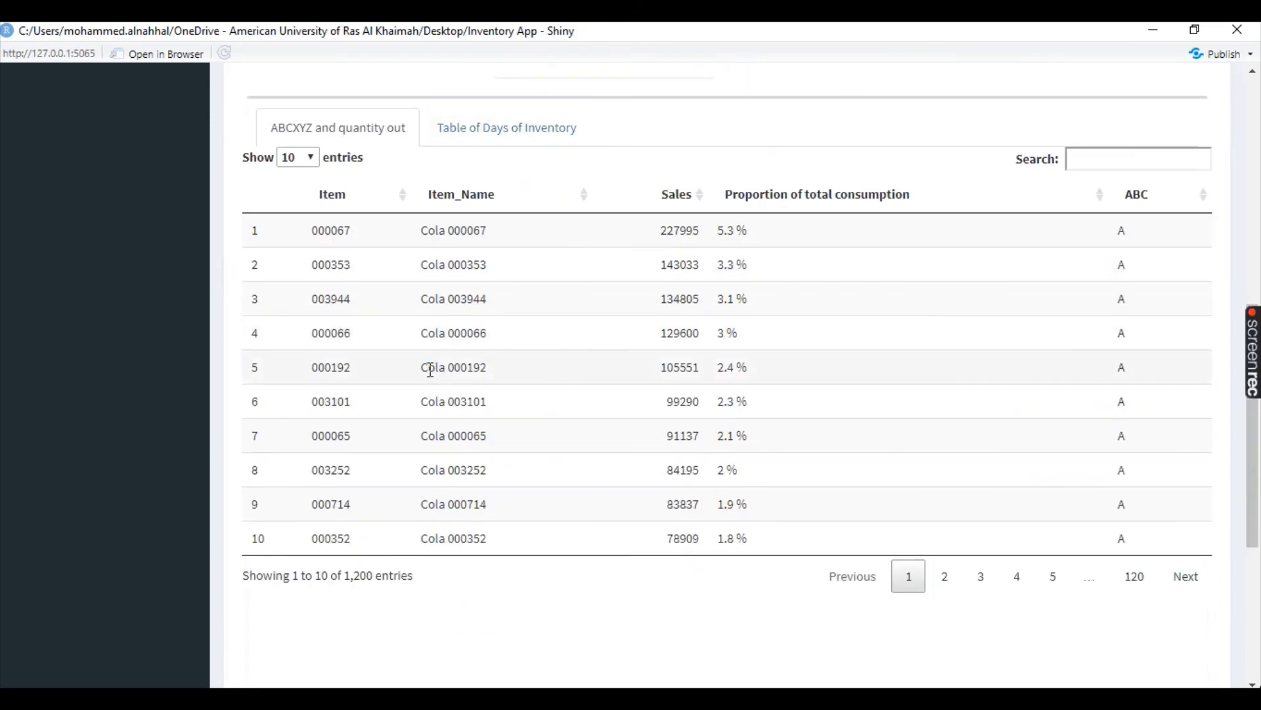
left_click(430, 370)
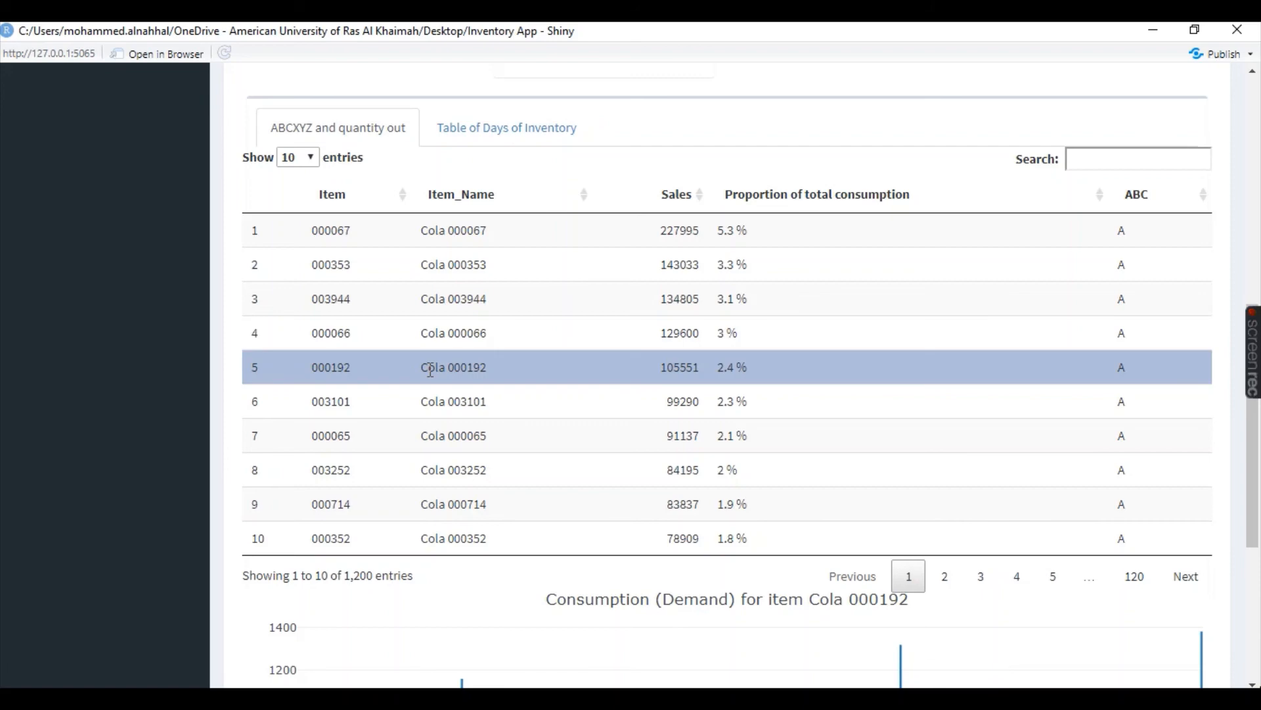
scroll(429, 367, "down", 5)
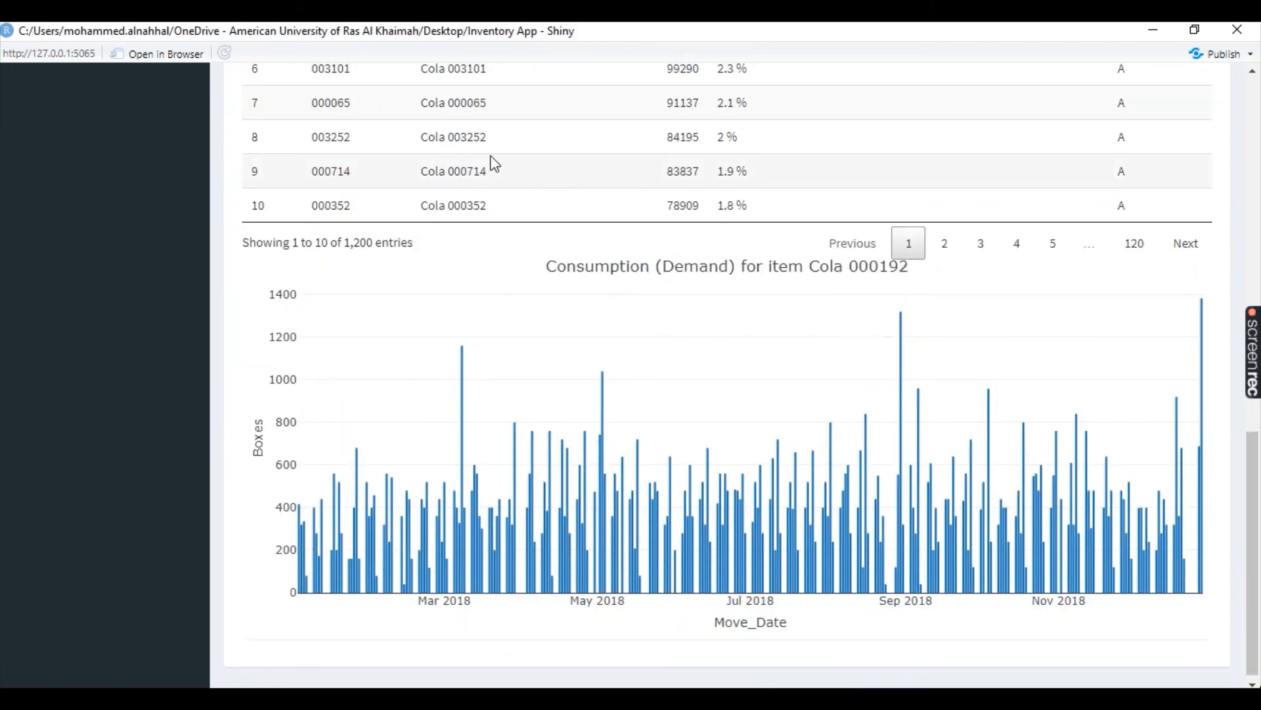
left_click(465, 138)
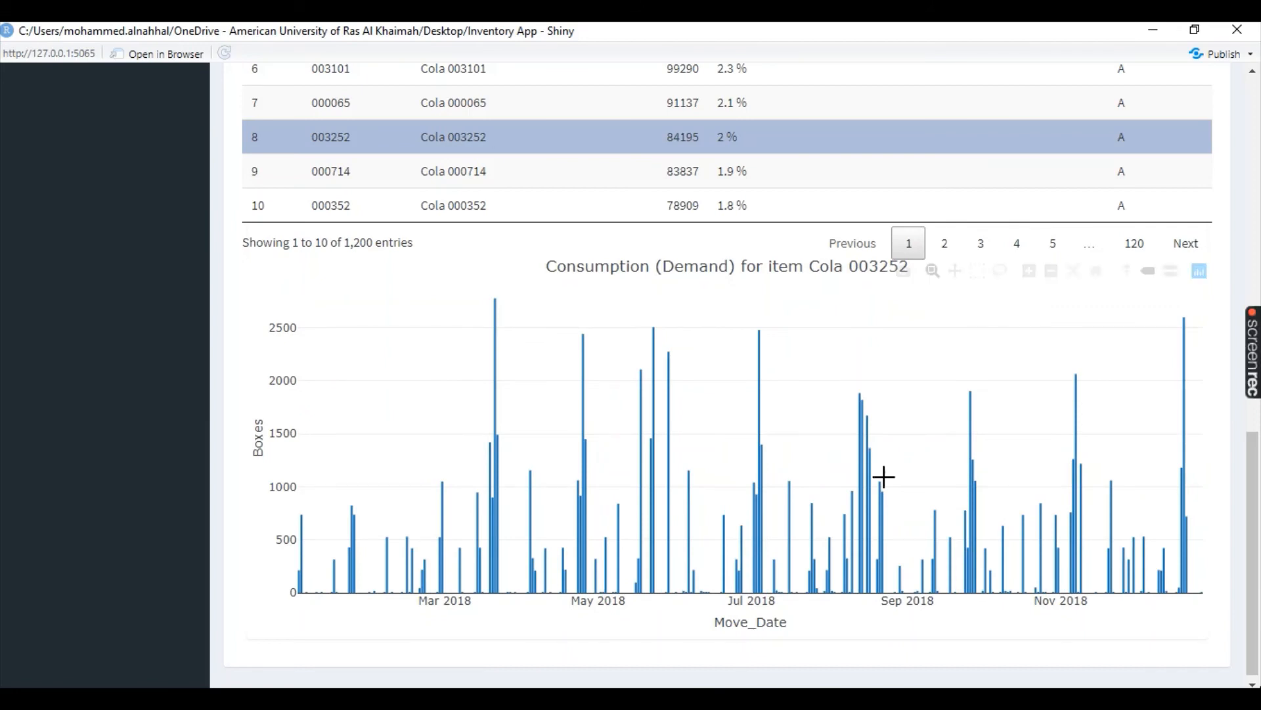
Zoom the Cola 003252 demand chart in on the days around Apr 25, 2018, and restore its full date range
mouse_move(761, 465)
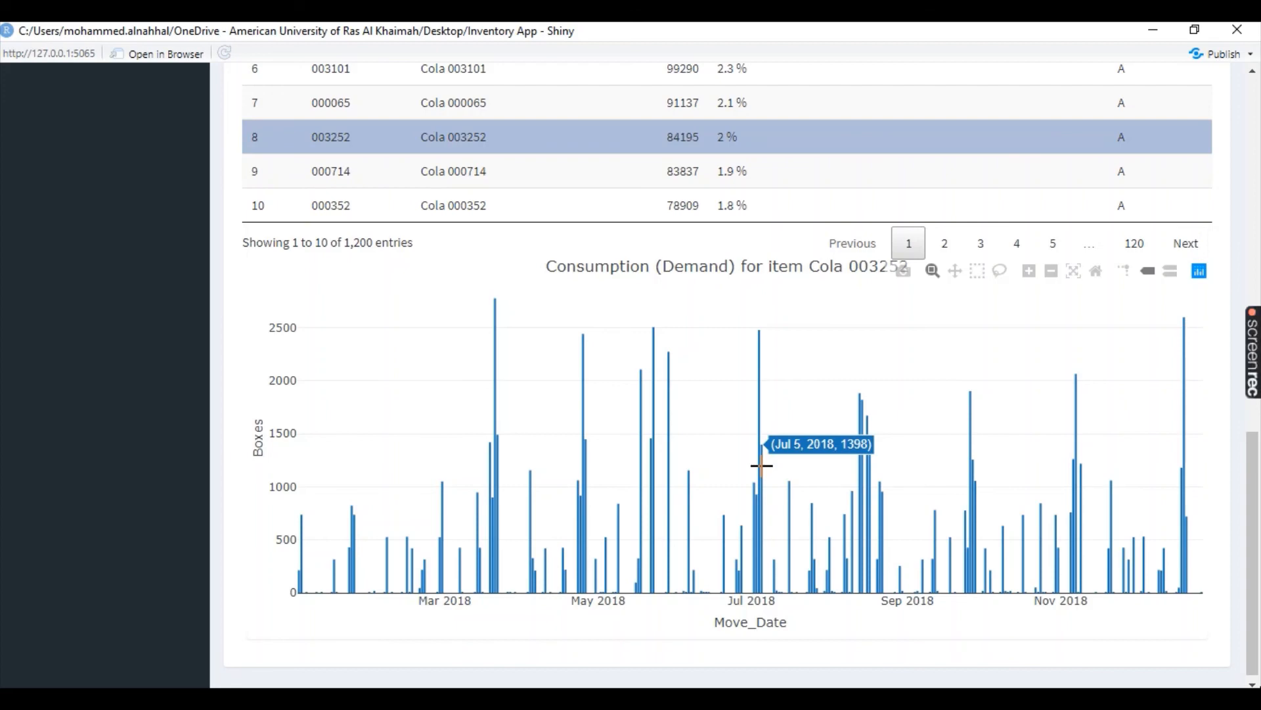
left_click_drag(554, 328, 638, 607)
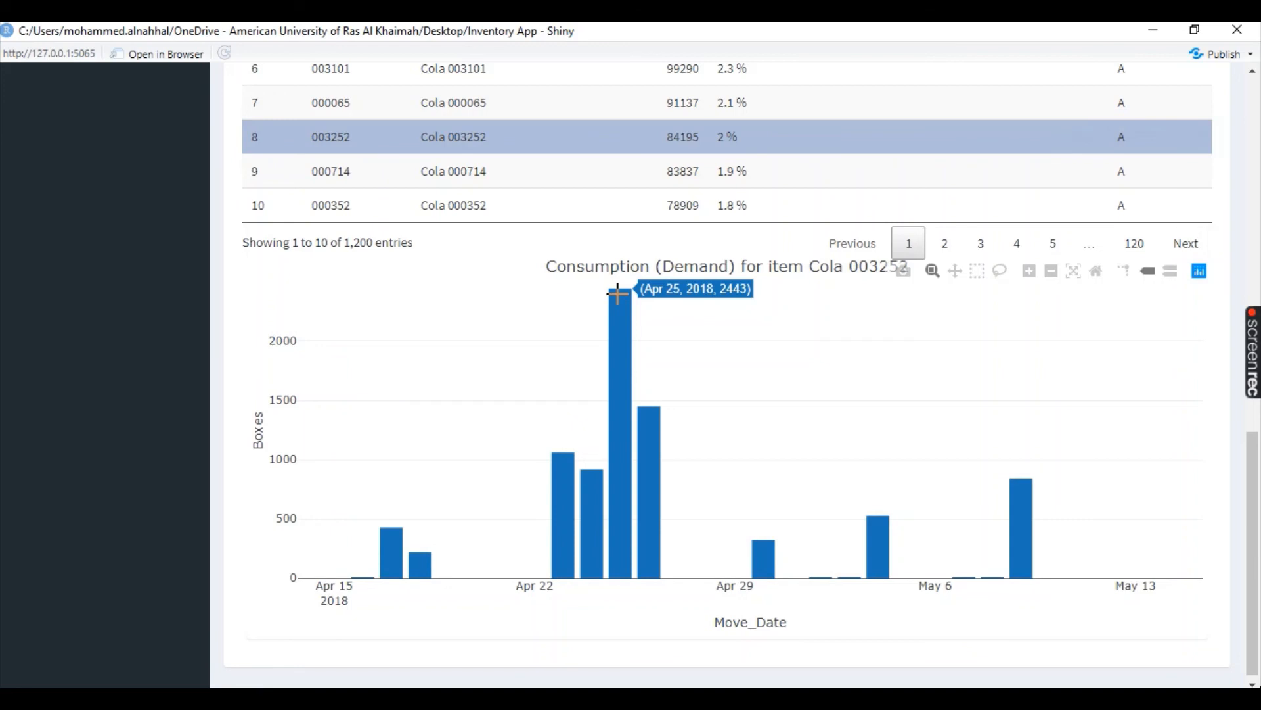
left_click_drag(585, 283, 659, 602)
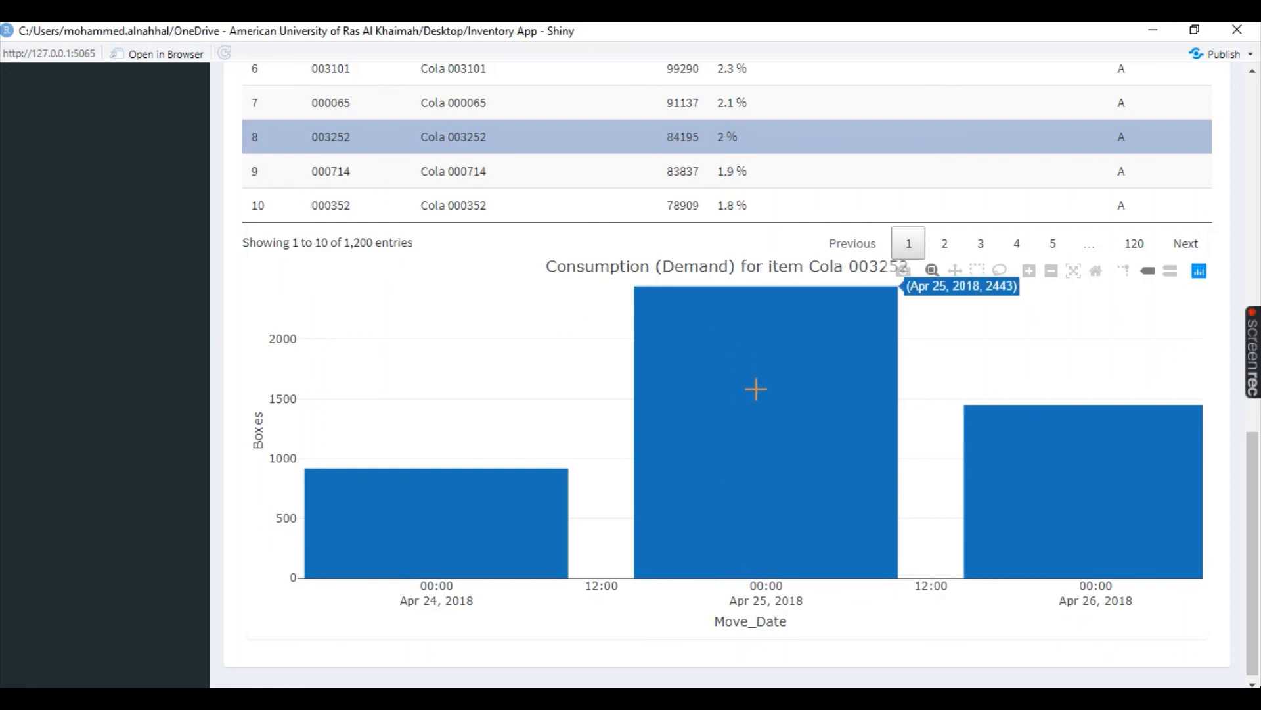
left_click(1074, 273)
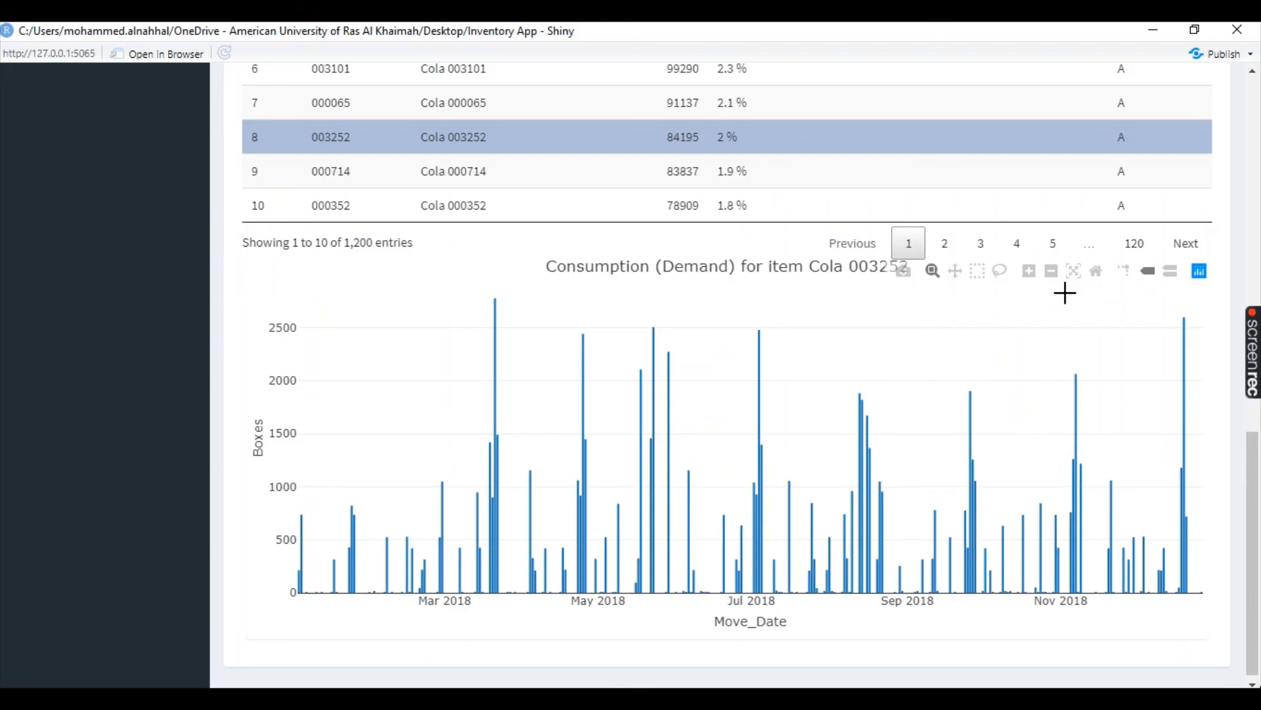
Open the table of days of inventory and check the stock cover in days for item Cola 000353
scroll(729, 296, "up", 4)
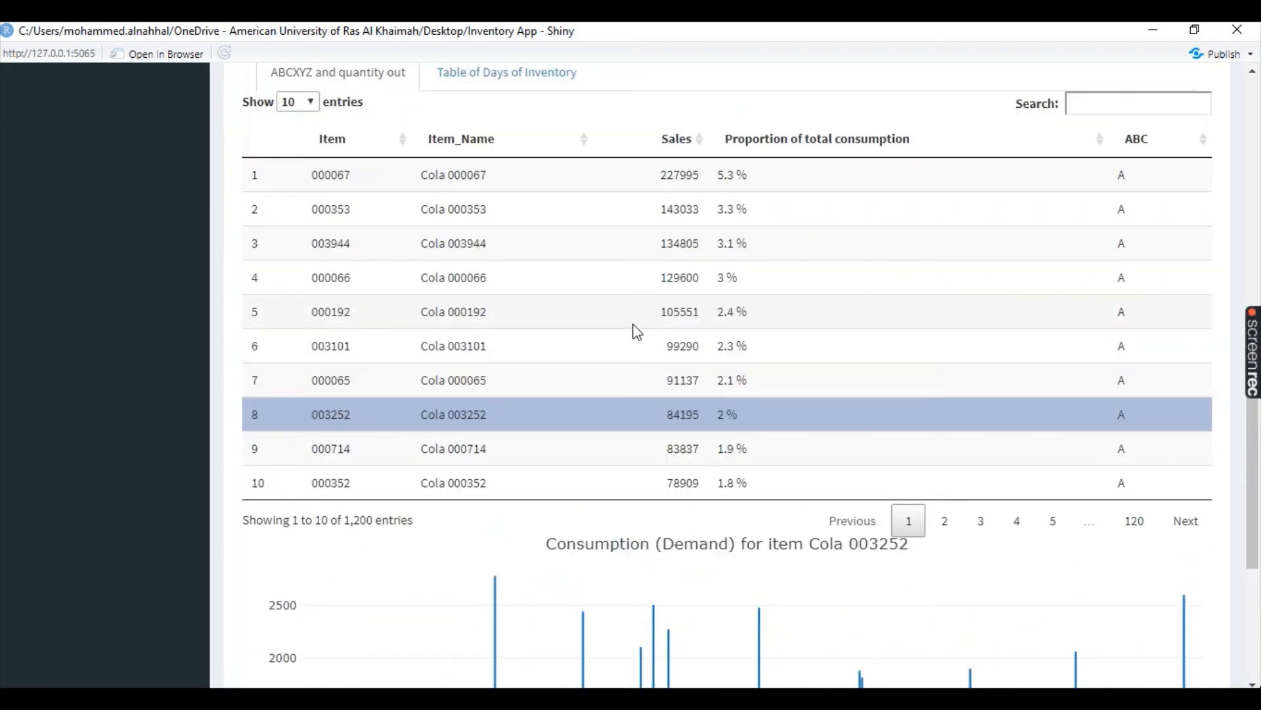
scroll(591, 296, "up", 2)
left_click(515, 194)
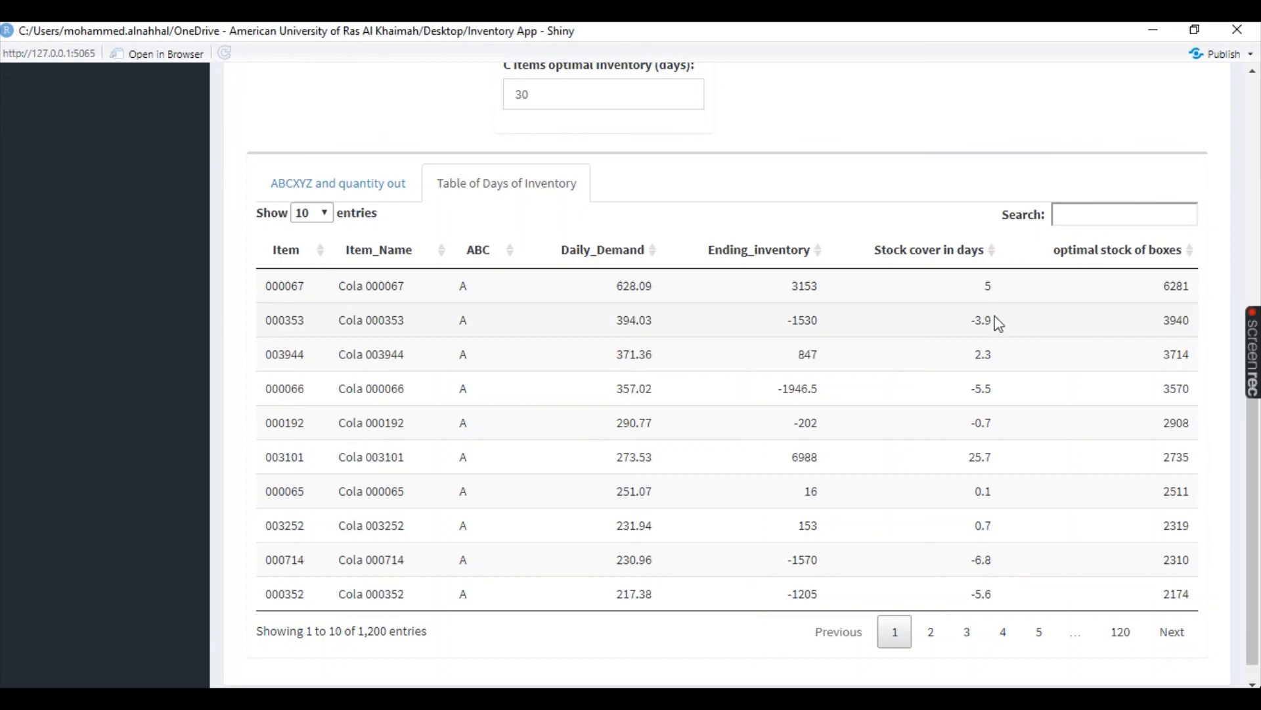
left_click_drag(994, 324, 974, 318)
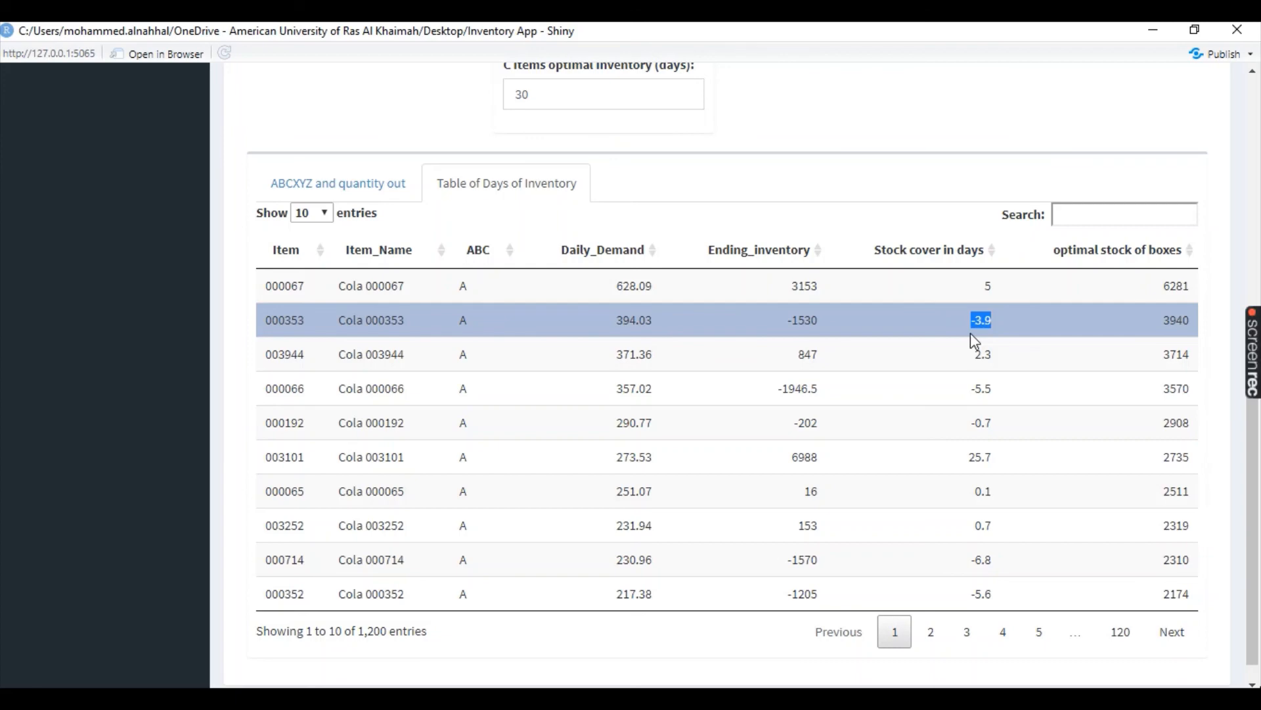
Download the ABC analysis and open the exported workbook from the Inventory App folder in File Explorer
scroll(975, 337, "up", 4)
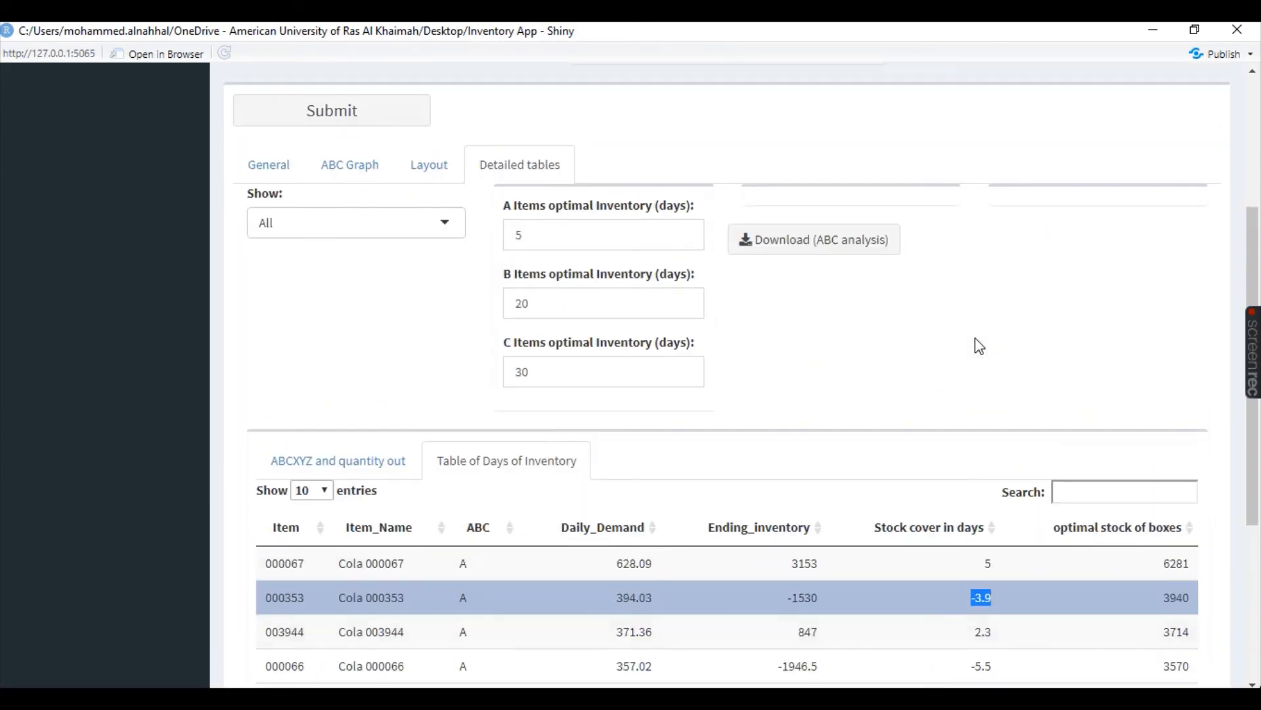
left_click(821, 255)
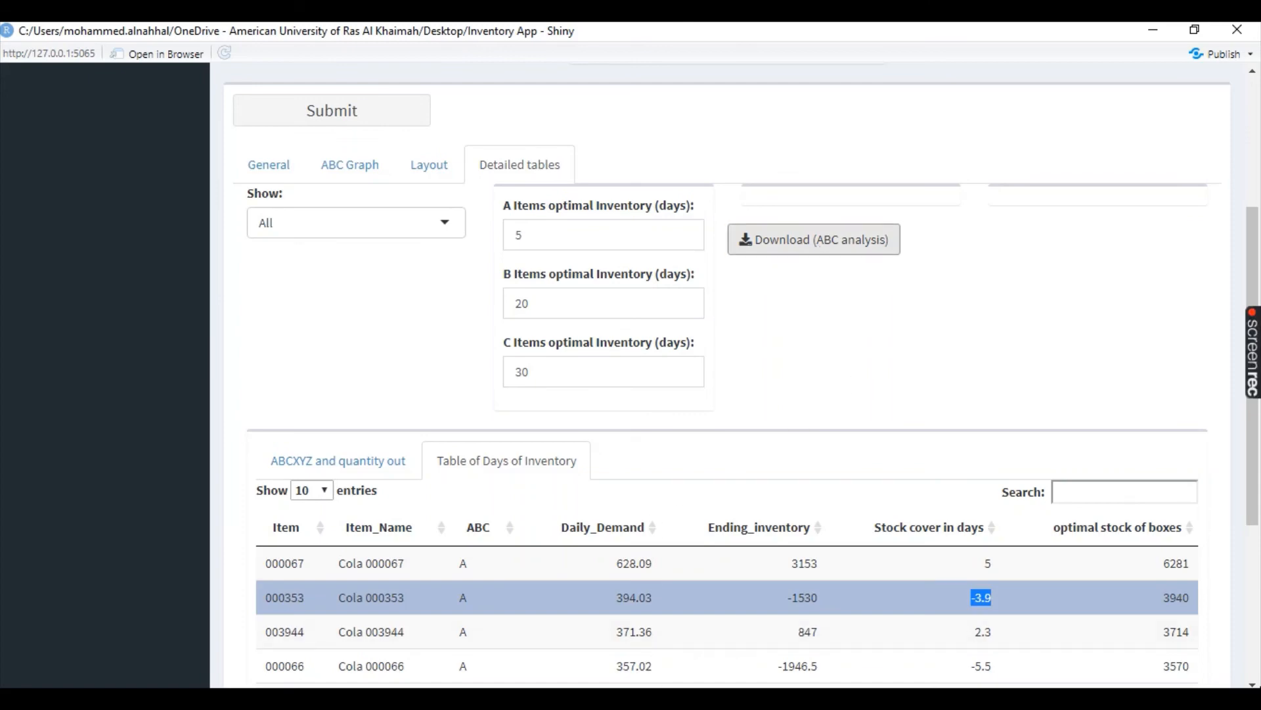
key("alt+Tab")
left_click(186, 168)
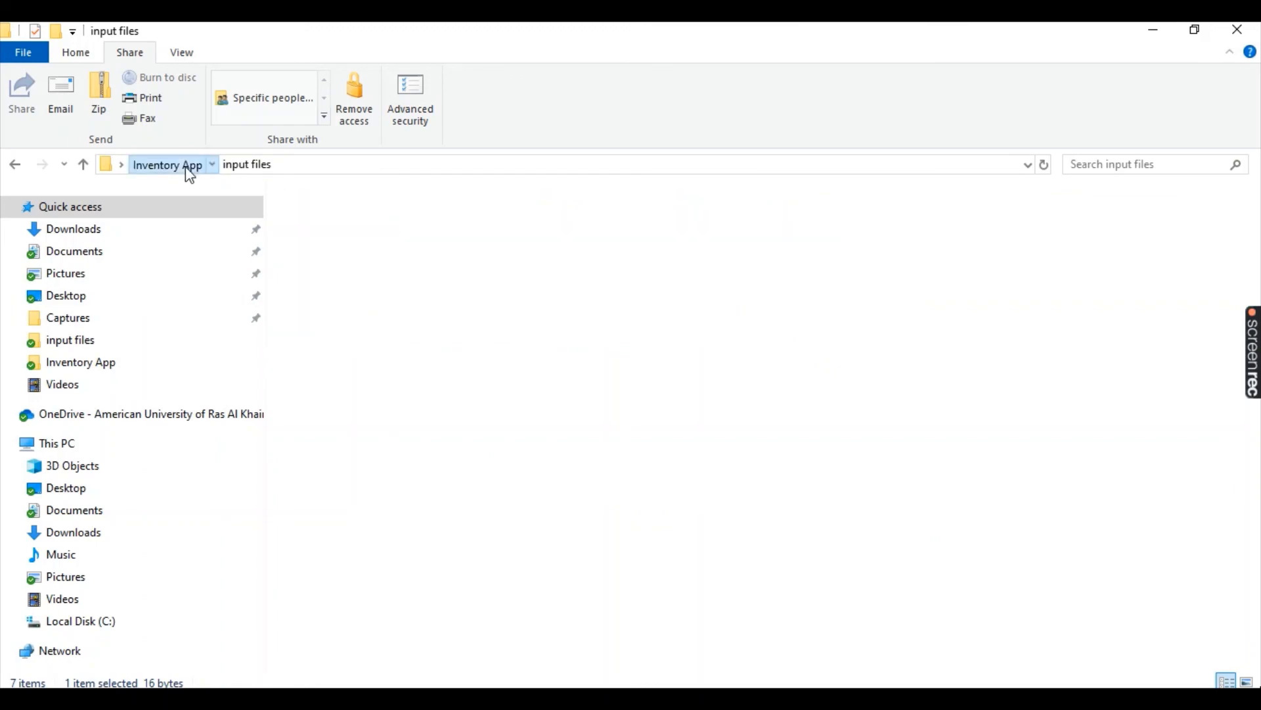
double_click(341, 259)
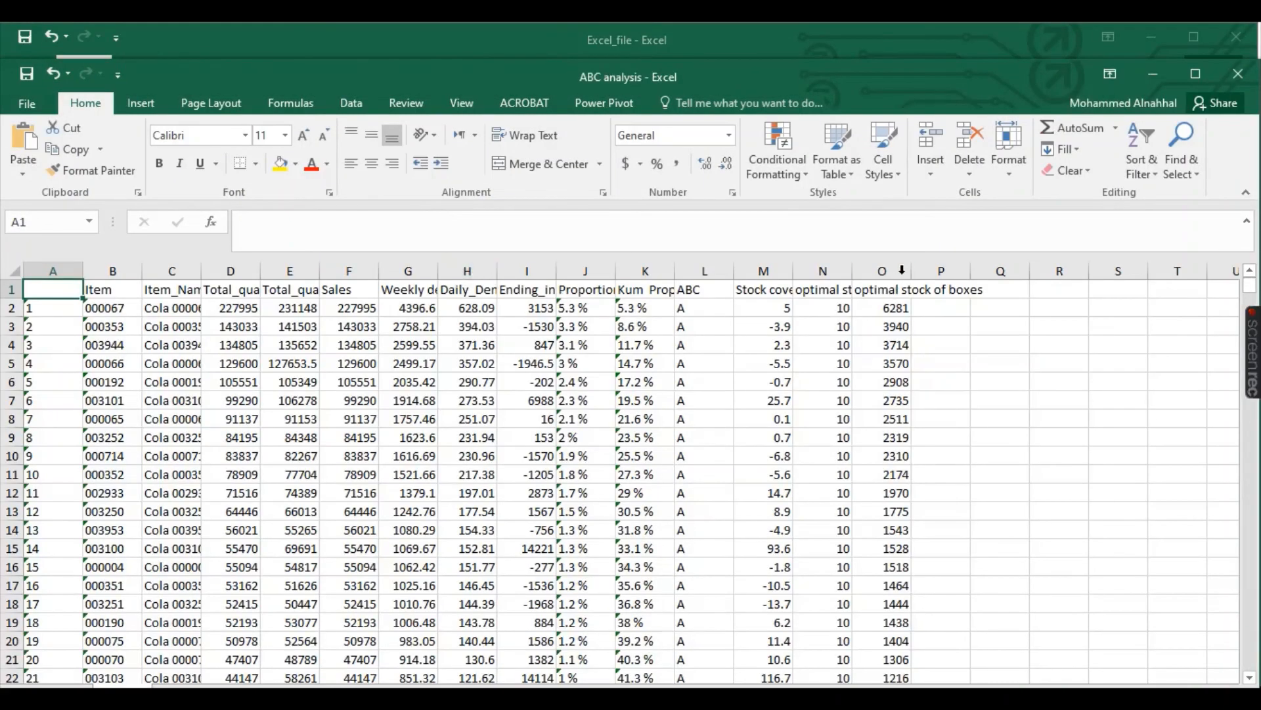
Autofit columns A to O of the ABC analysis sheet, and maximize the workbook window to view the optimal stock columns
left_click(854, 270)
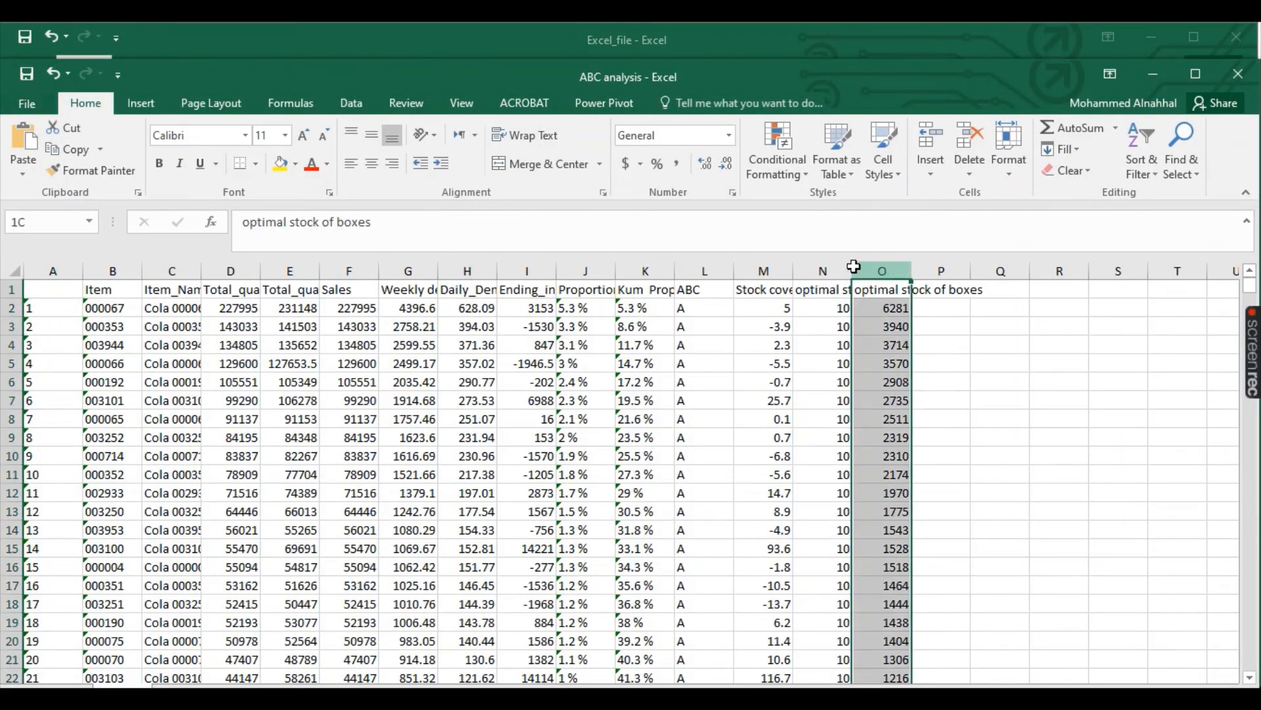
left_click_drag(854, 270, 49, 270)
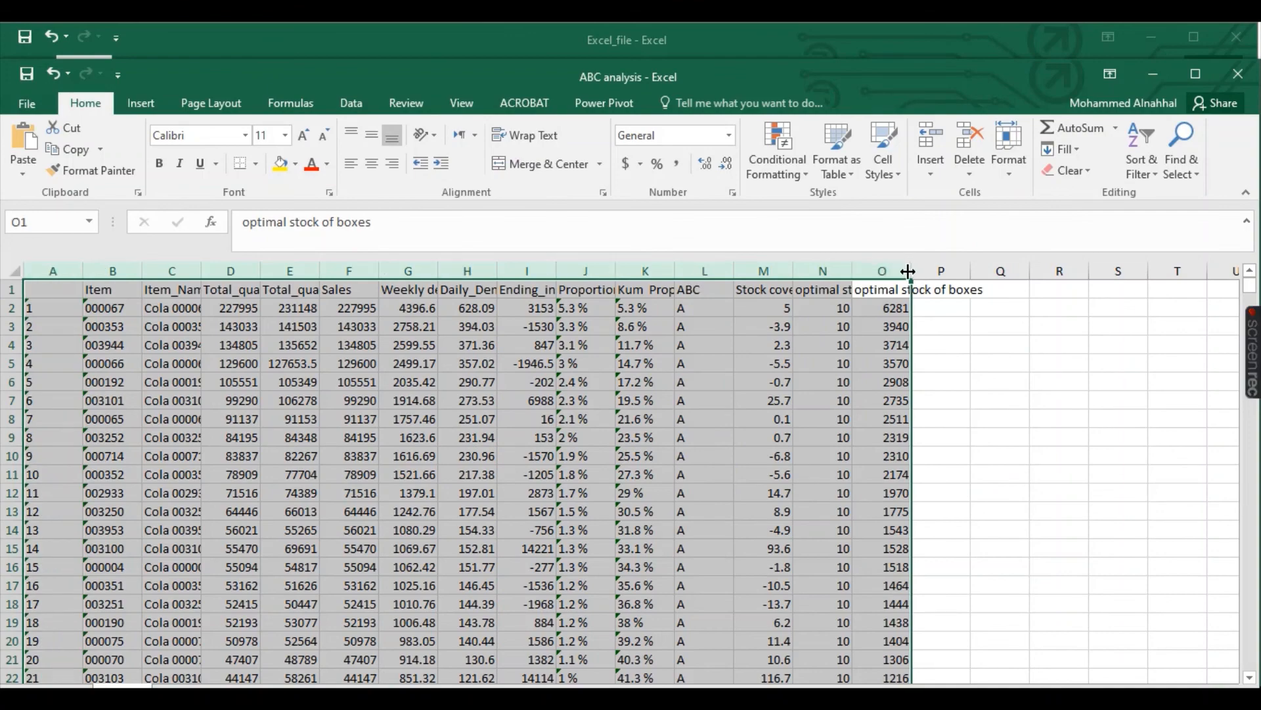
double_click(908, 271)
left_click(908, 271)
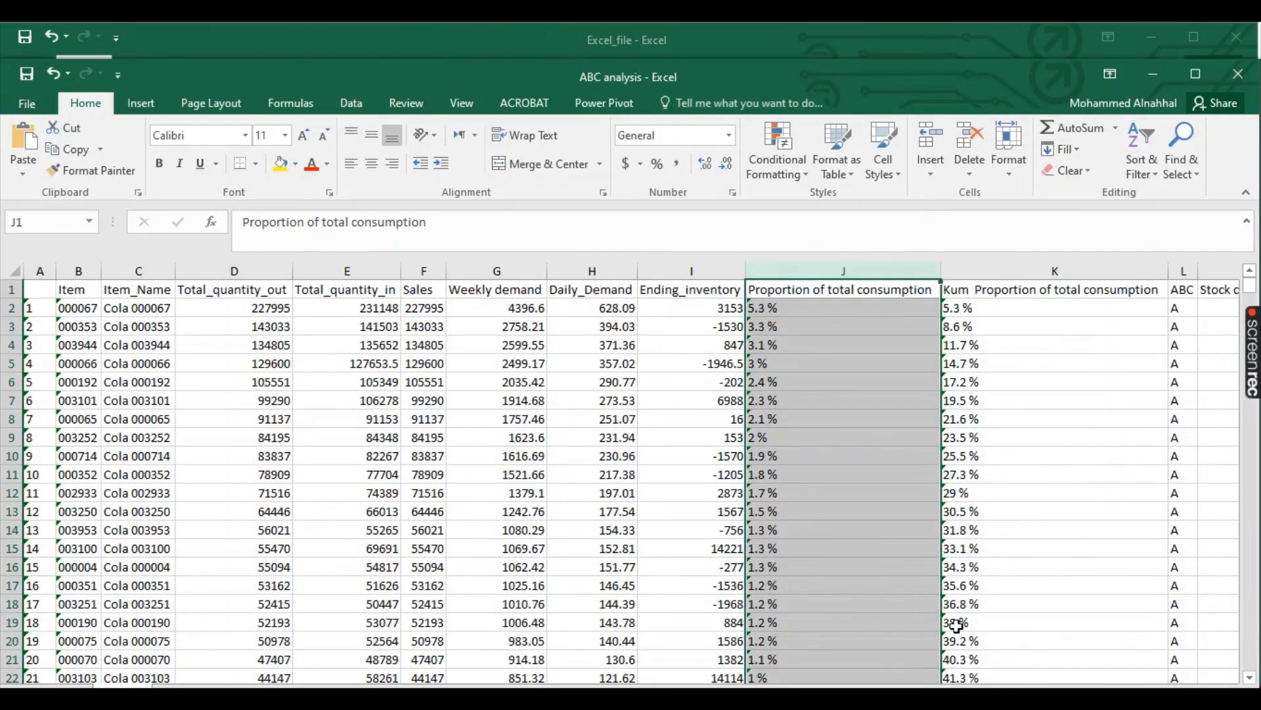
left_click(1196, 74)
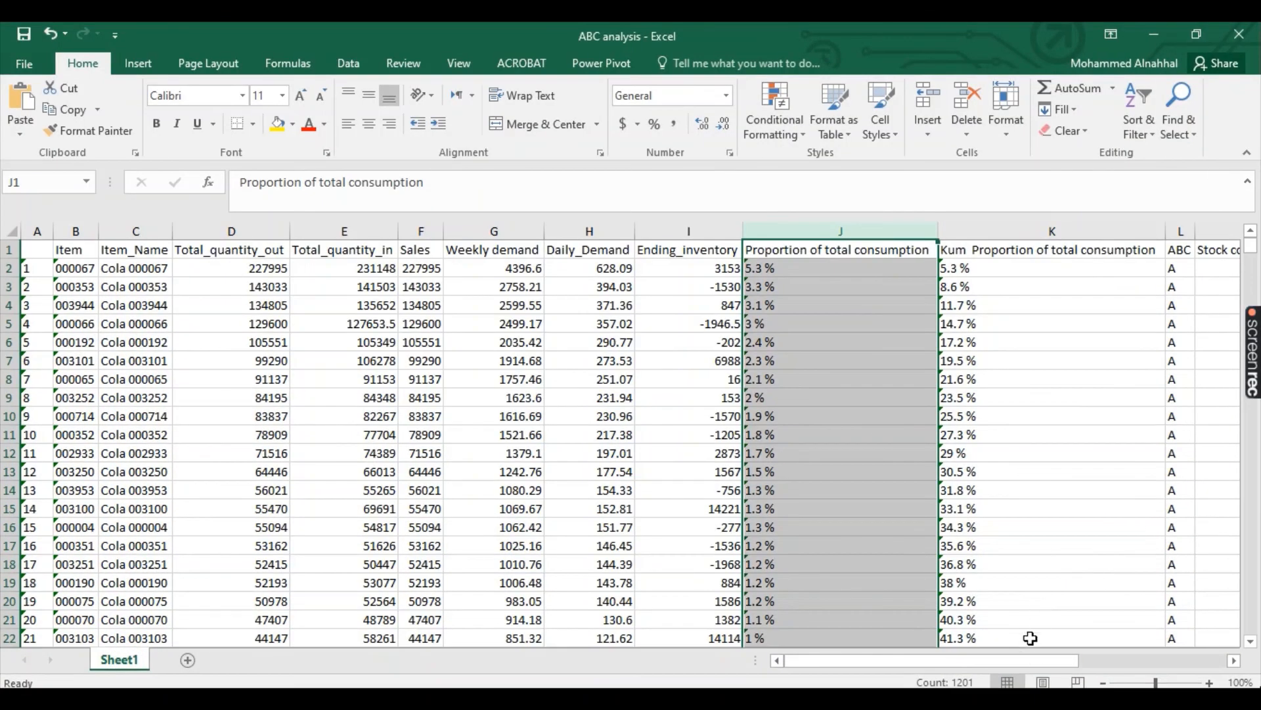
left_click_drag(1035, 660, 1180, 657)
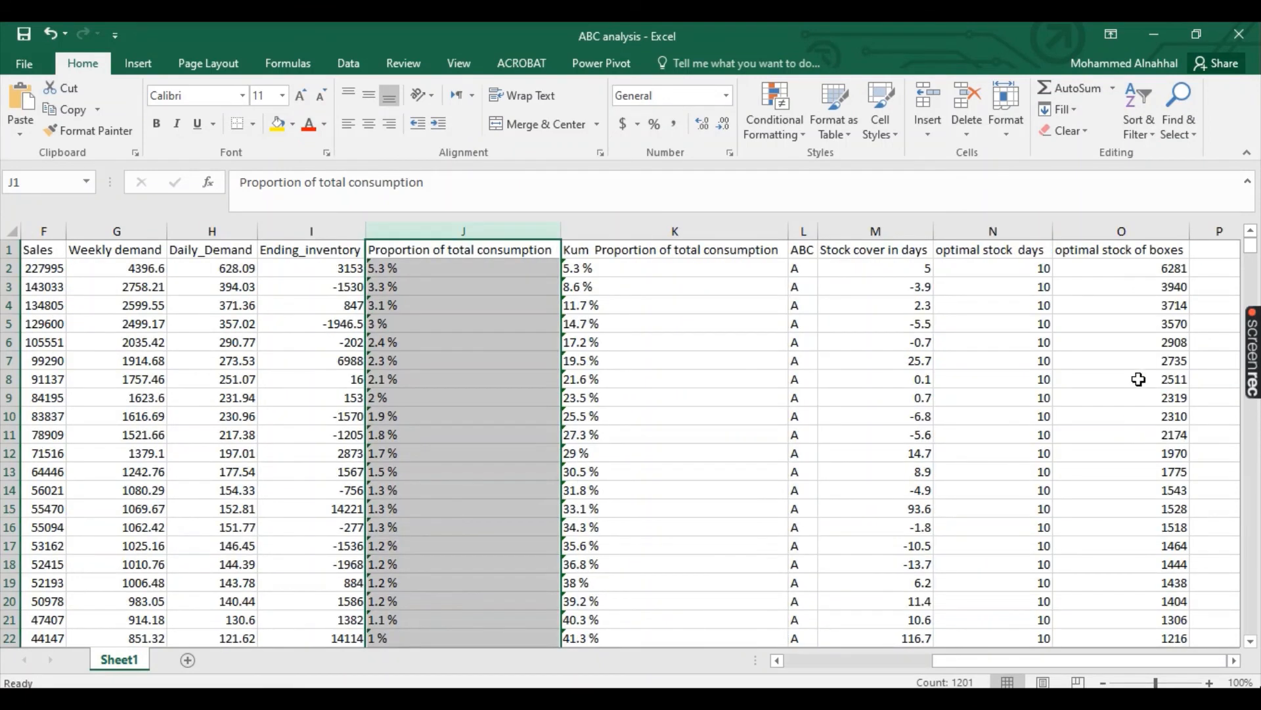